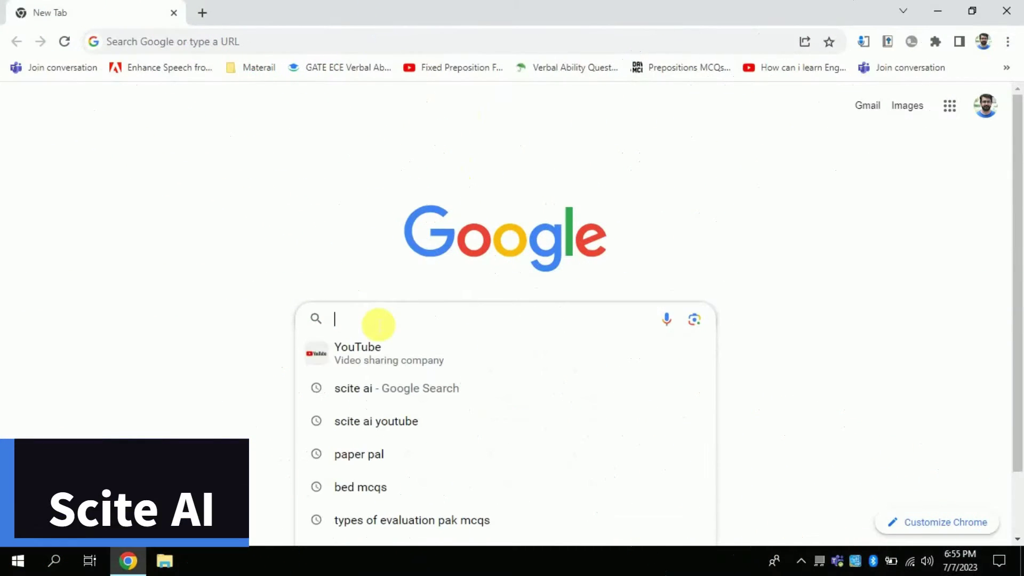
- Search Google for 'scite ai' using the autocomplete suggestion
text(cite ai)
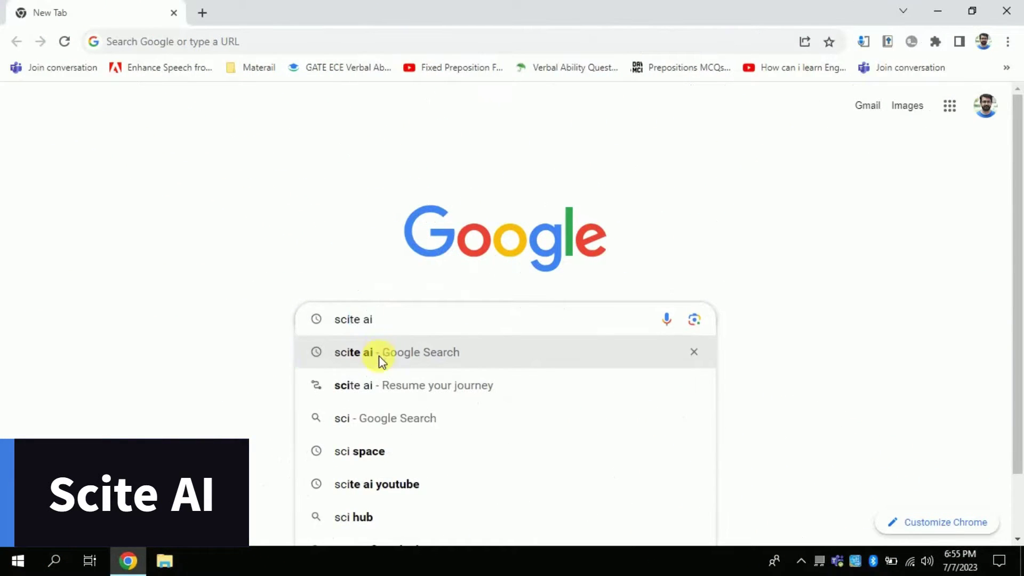
click(380, 357)
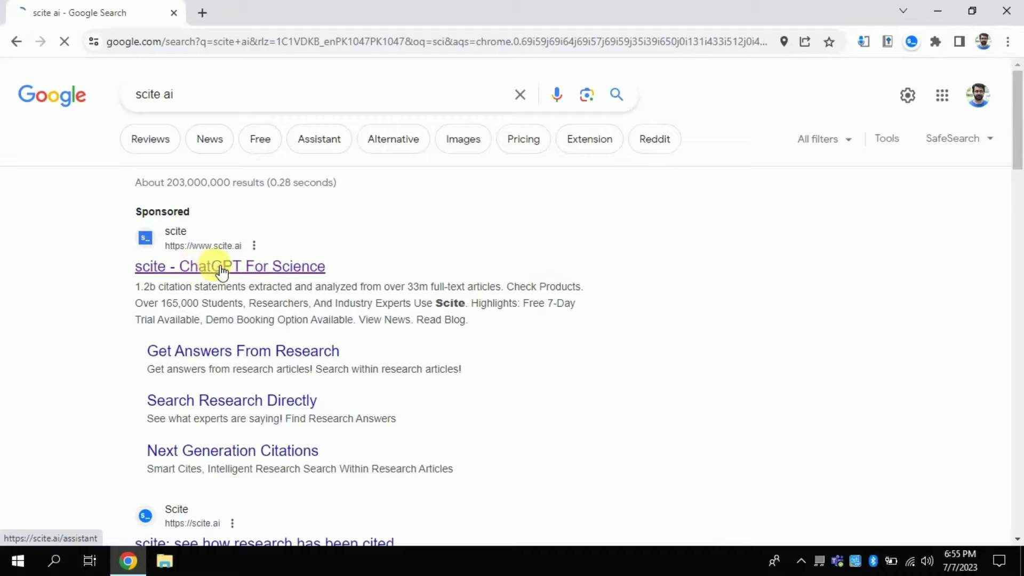
- Open the scite site from the sponsored 'scite - ChatGPT For Science' result and read the simple-questions heading
click(193, 271)
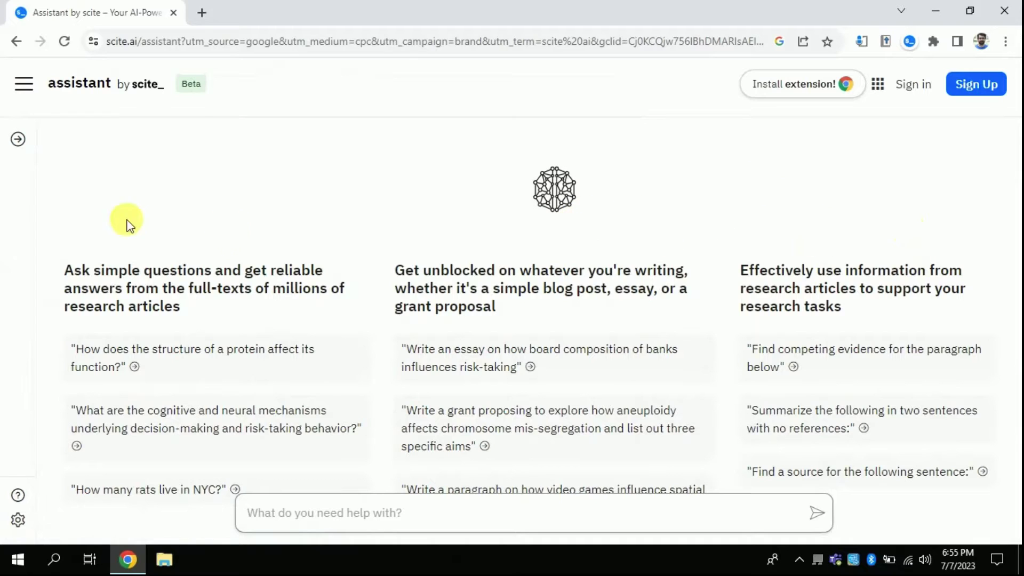
drag(75, 278, 108, 282)
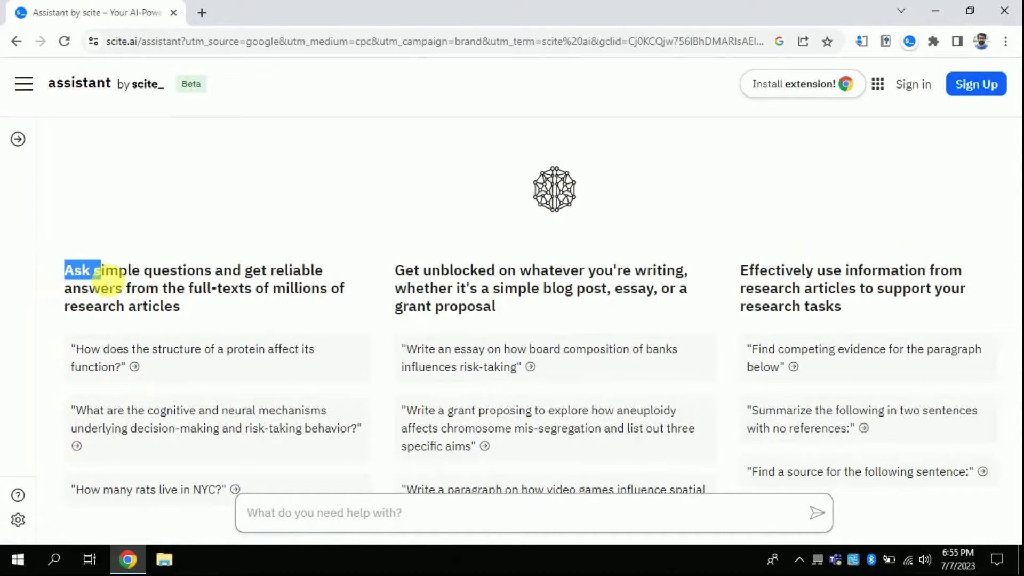
click(23, 83)
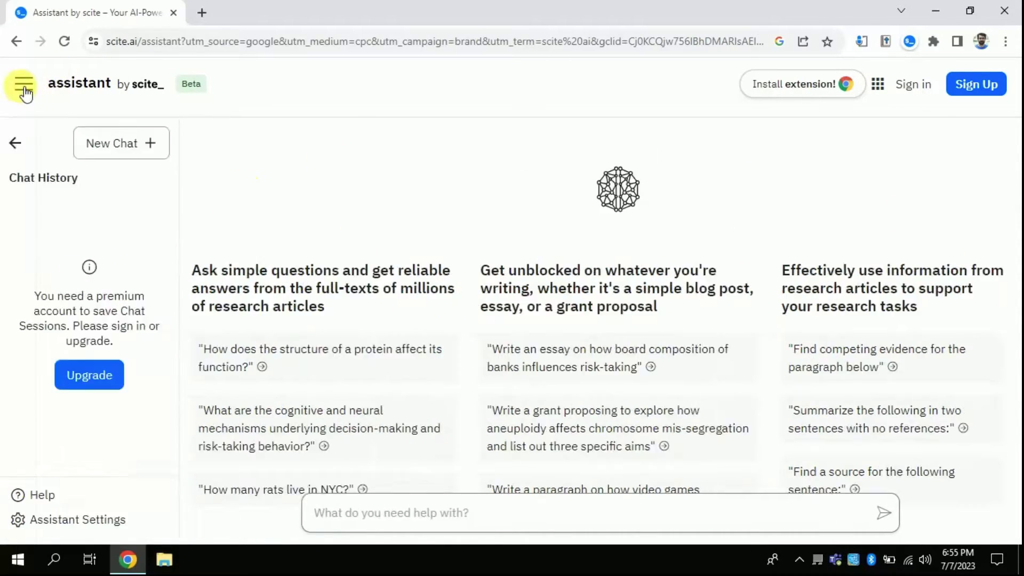
click(25, 85)
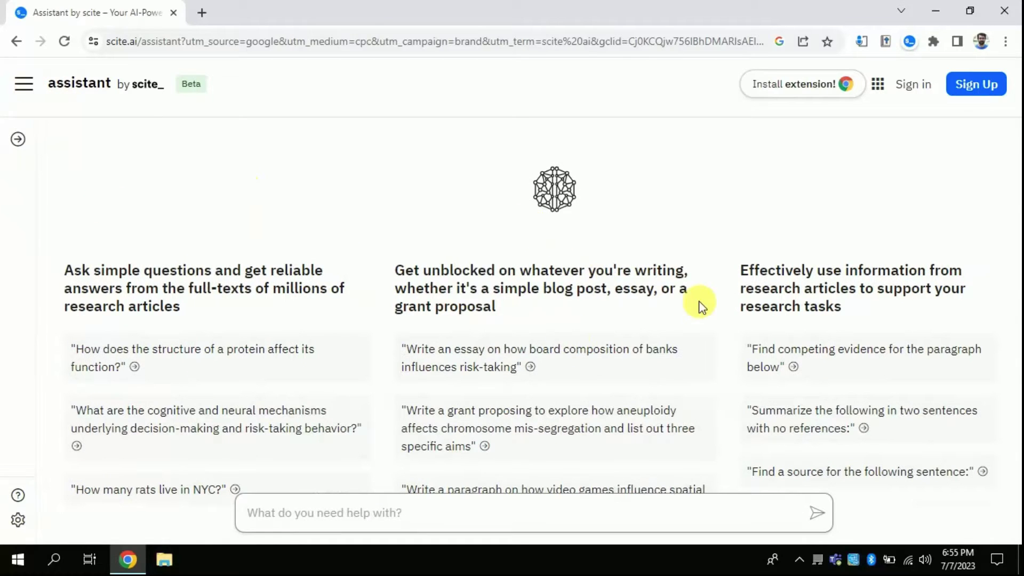
drag(66, 270, 178, 314)
click(142, 293)
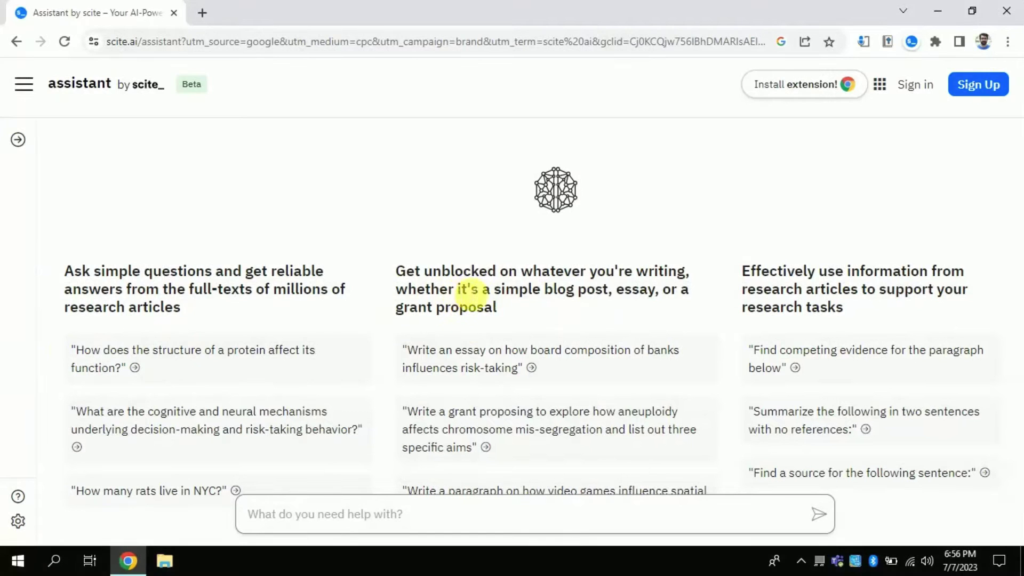
- Read the blog-post and research-task headings, then show the list of scite products and pages
drag(490, 290, 530, 317)
click(673, 308)
click(533, 318)
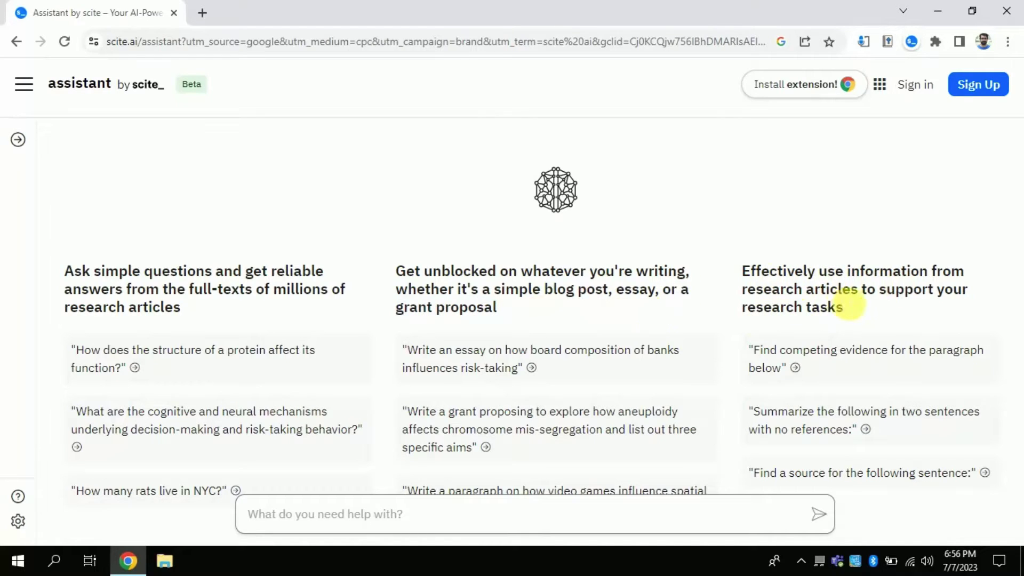
drag(812, 291, 839, 309)
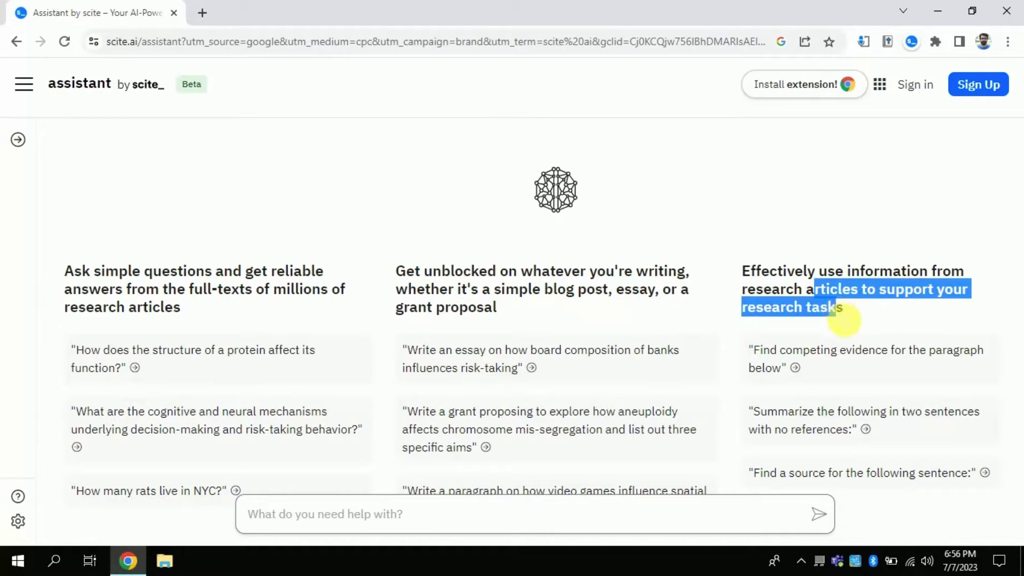
click(834, 304)
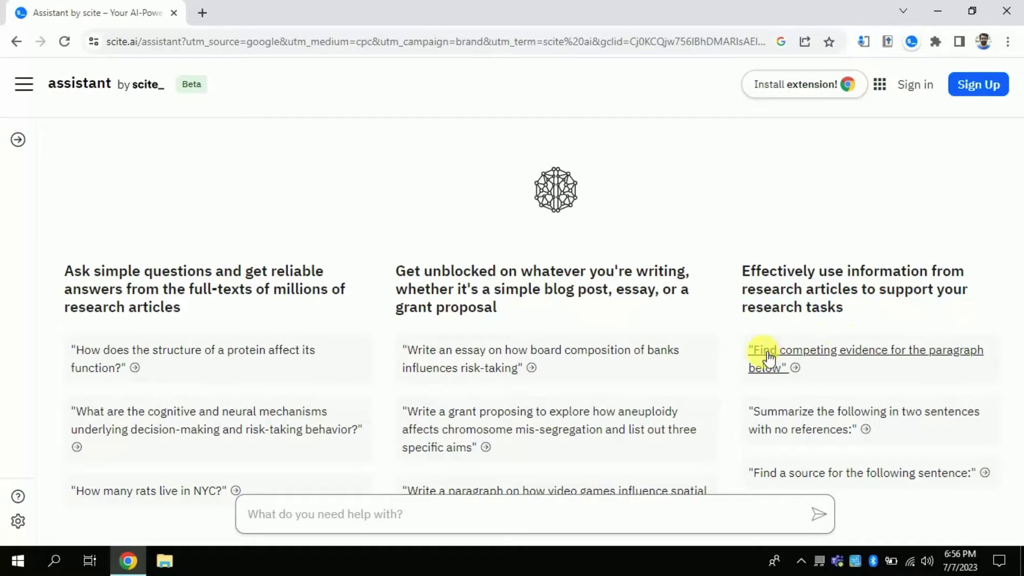
click(881, 87)
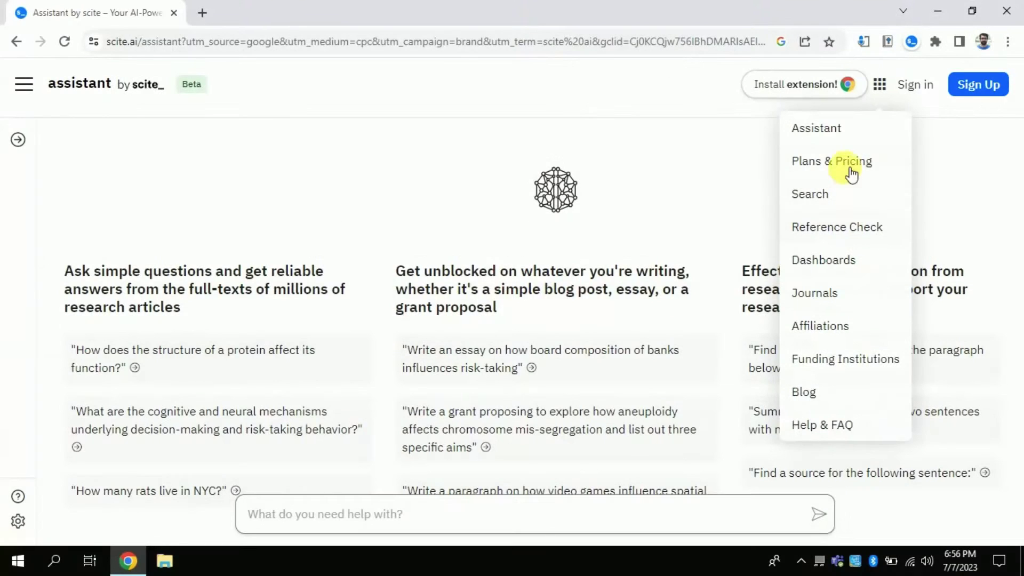
- Open Plans & Pricing and review the Monthly Plan: PKR 1,331.15 per month with a 7-day free trial
click(851, 162)
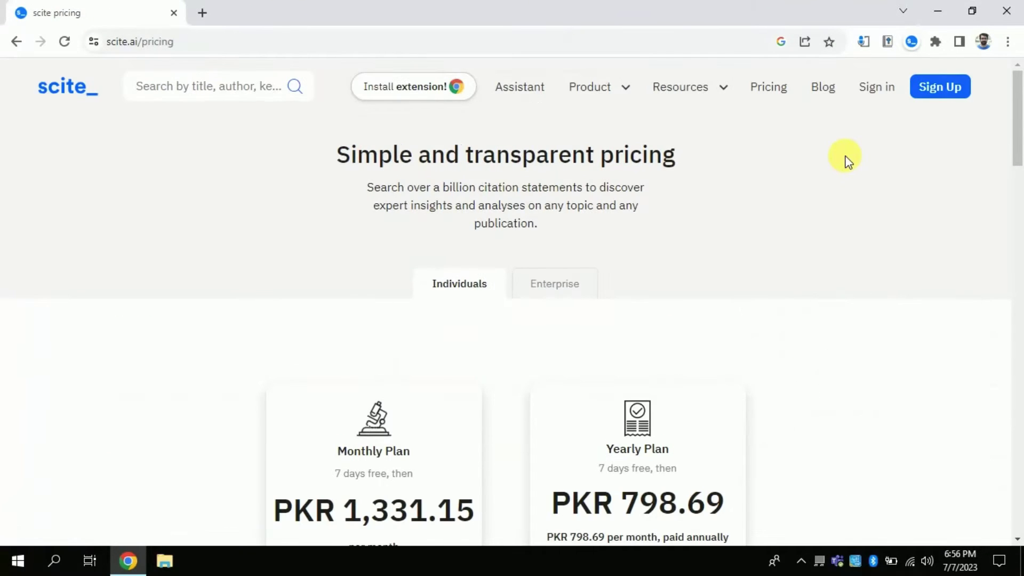
drag(1018, 138, 1017, 189)
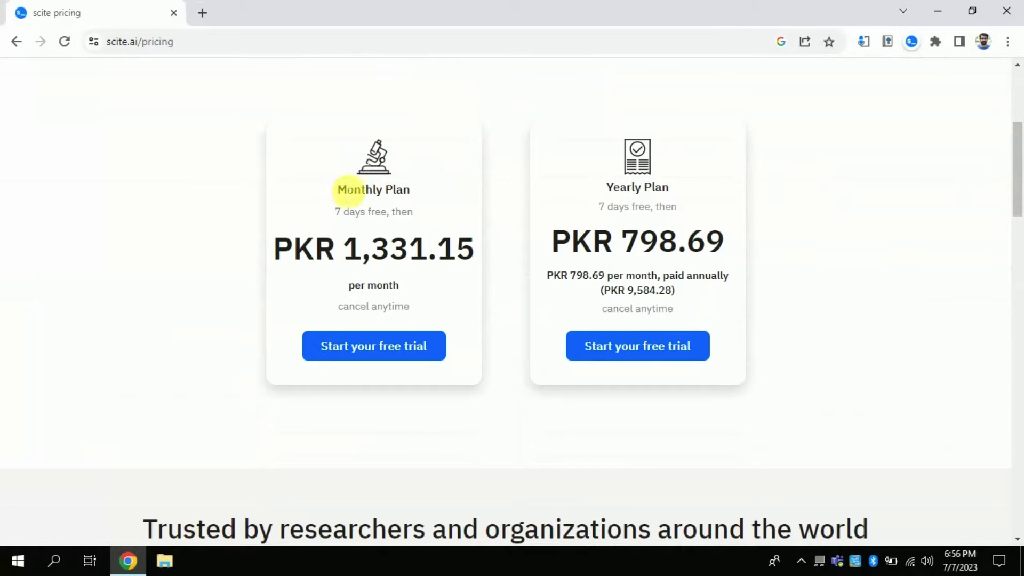
drag(345, 196, 434, 198)
click(376, 202)
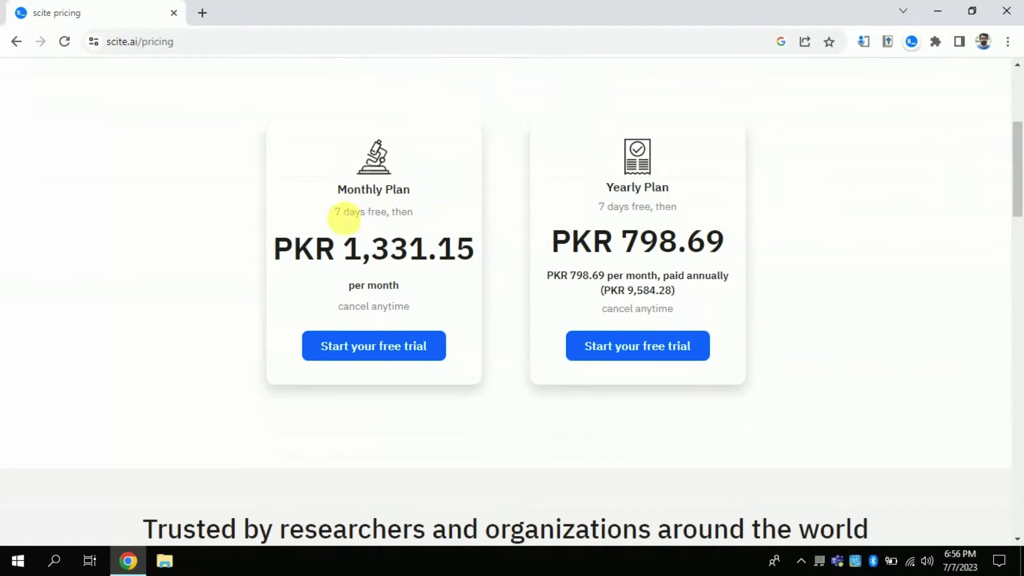
drag(343, 219, 423, 210)
click(432, 215)
drag(344, 287, 407, 283)
drag(345, 249, 475, 263)
click(457, 284)
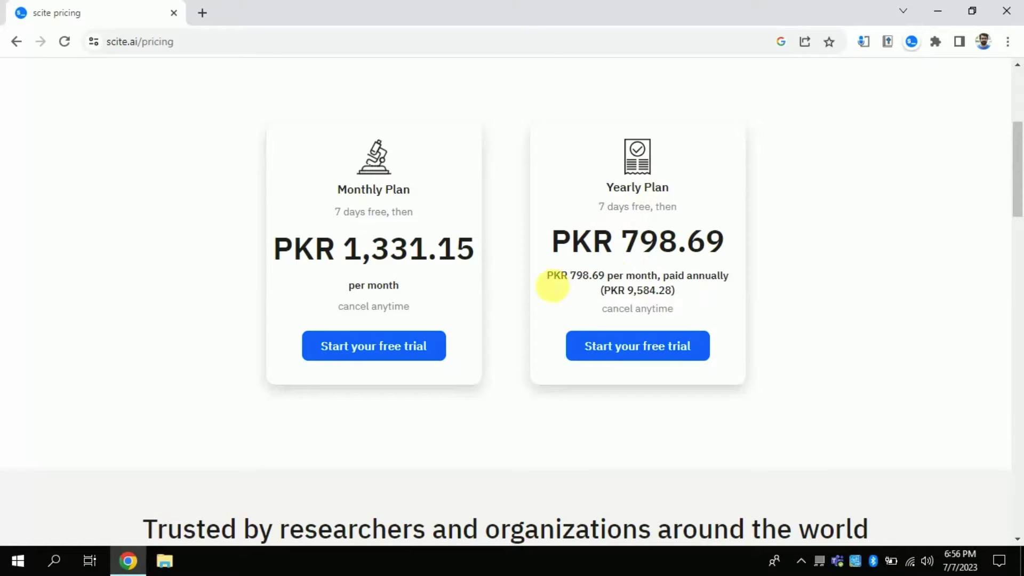
- Review the Yearly Plan at PKR 798.69 per month, paid annually as 9,584.28
drag(553, 282, 655, 290)
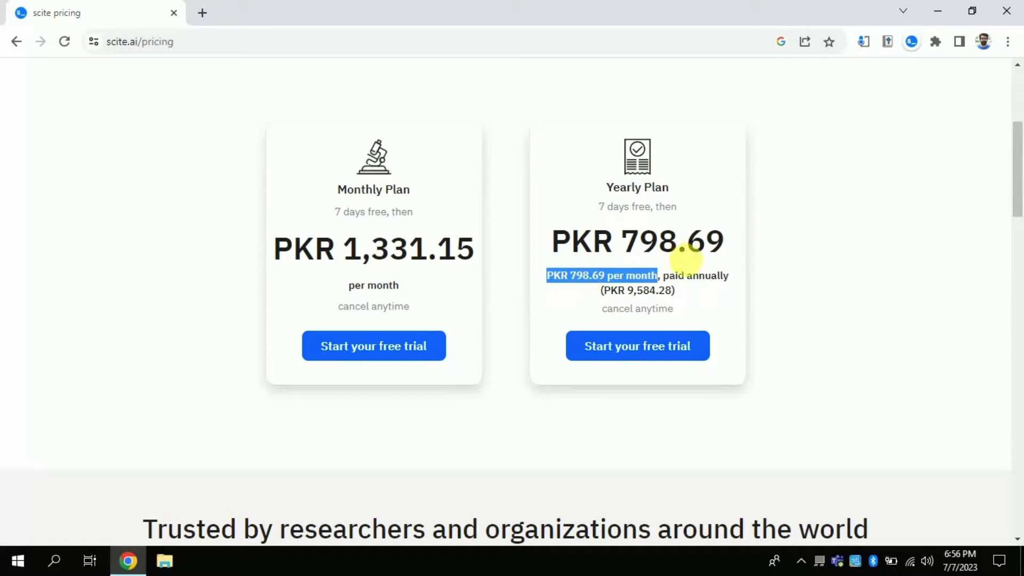
click(686, 245)
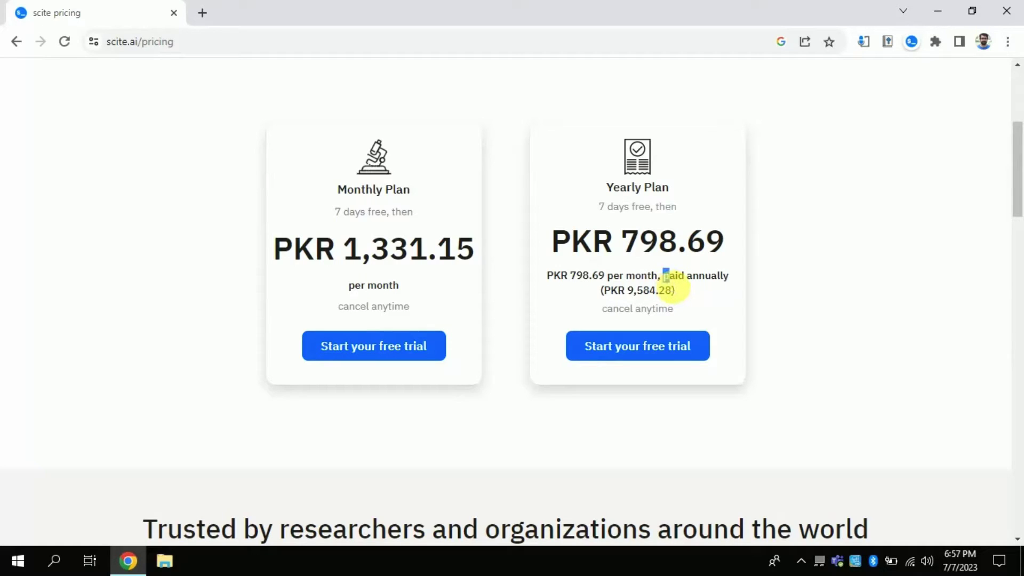
drag(673, 288, 678, 291)
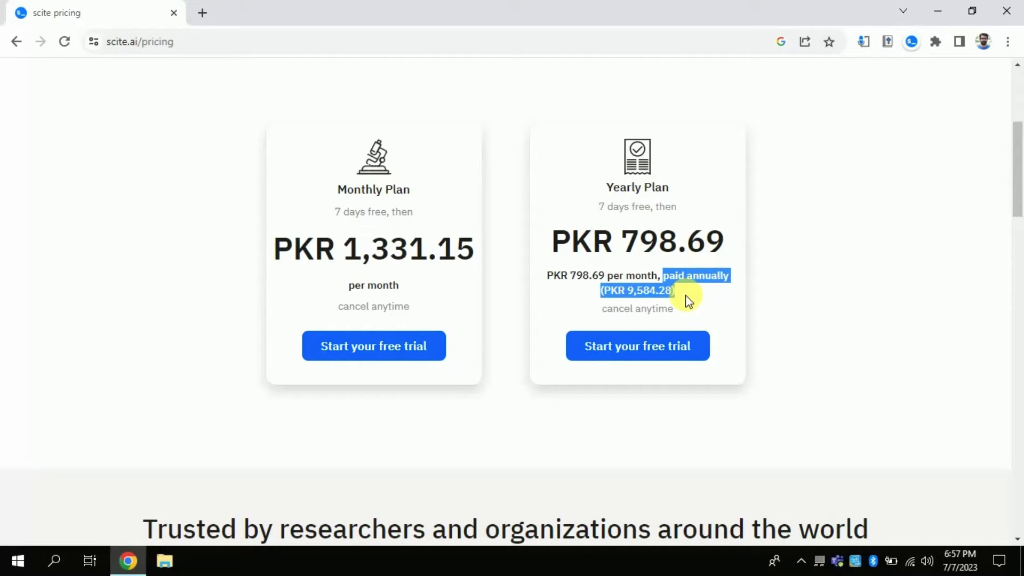
click(636, 303)
drag(650, 303, 691, 304)
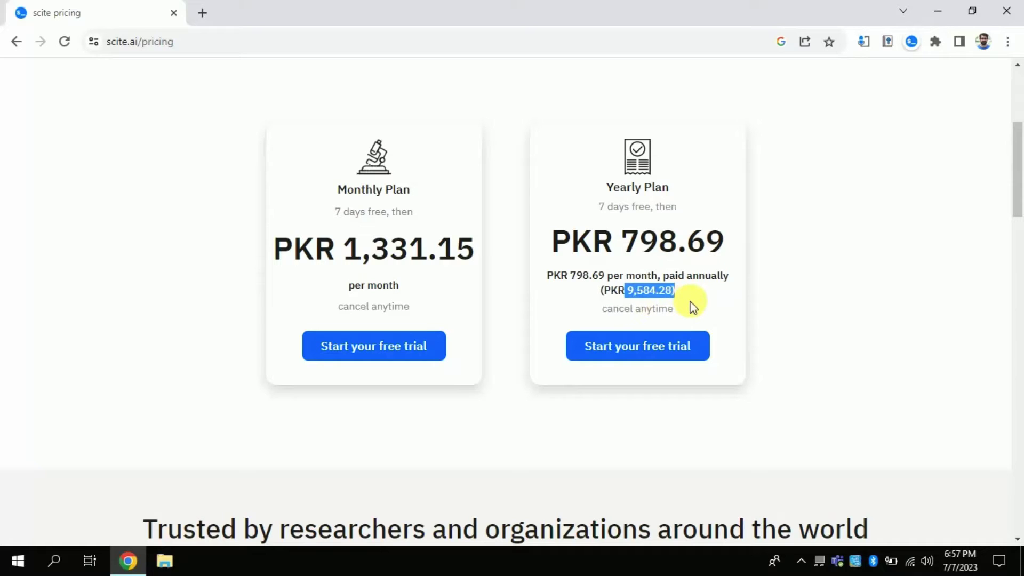
click(784, 308)
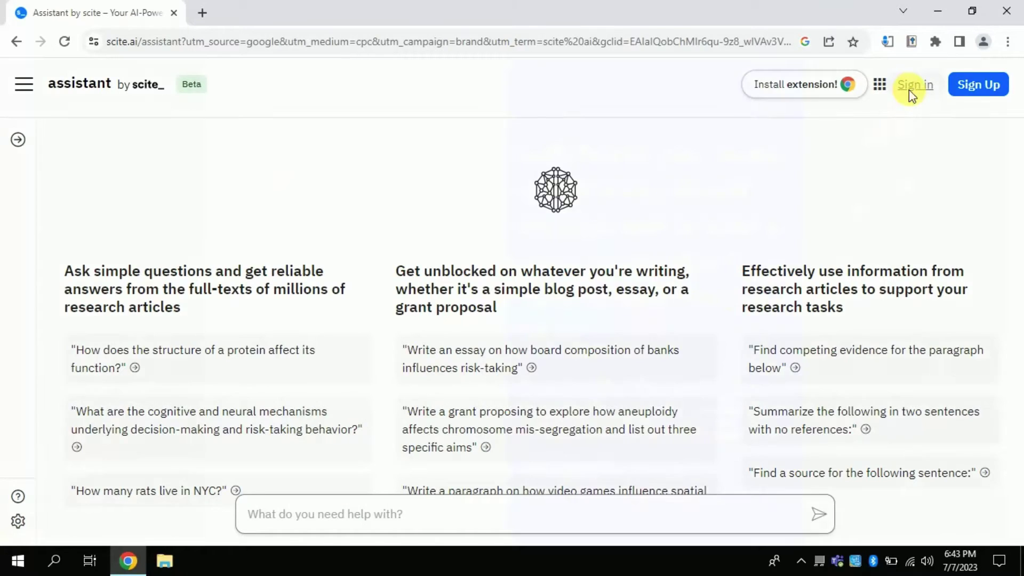
- Sign in to scite with Google, choosing the first account
click(912, 85)
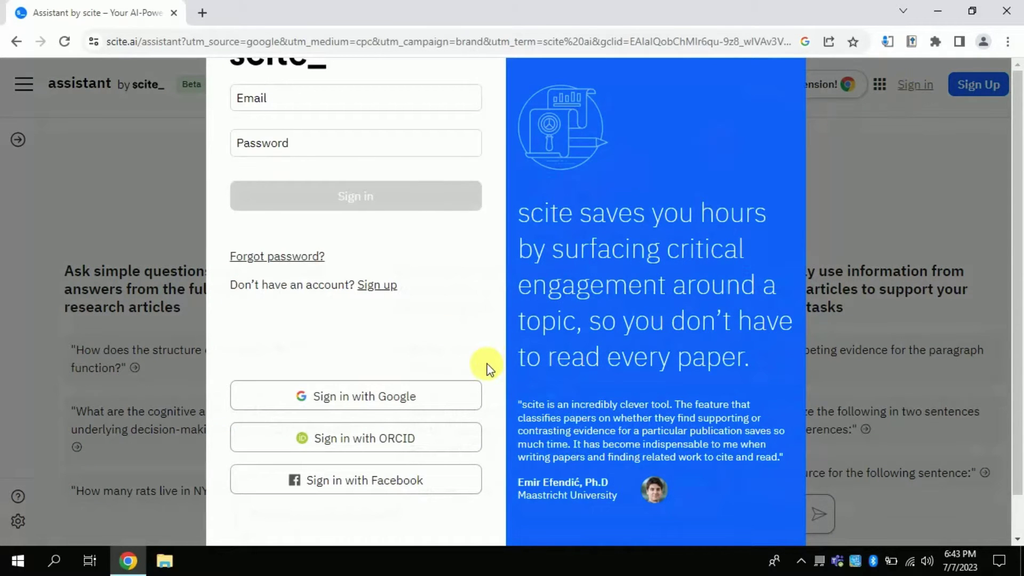
click(352, 397)
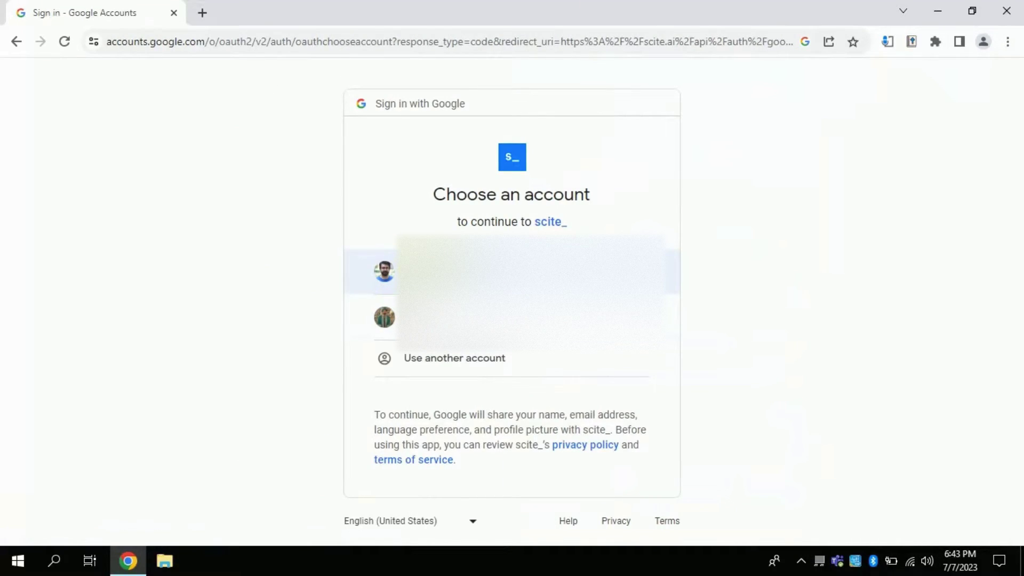
click(384, 271)
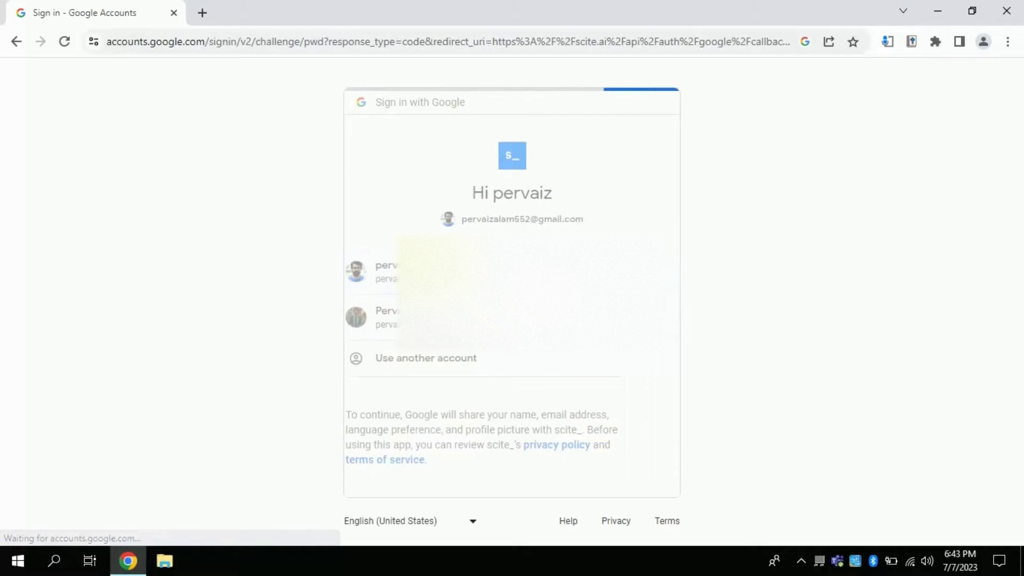
click(628, 414)
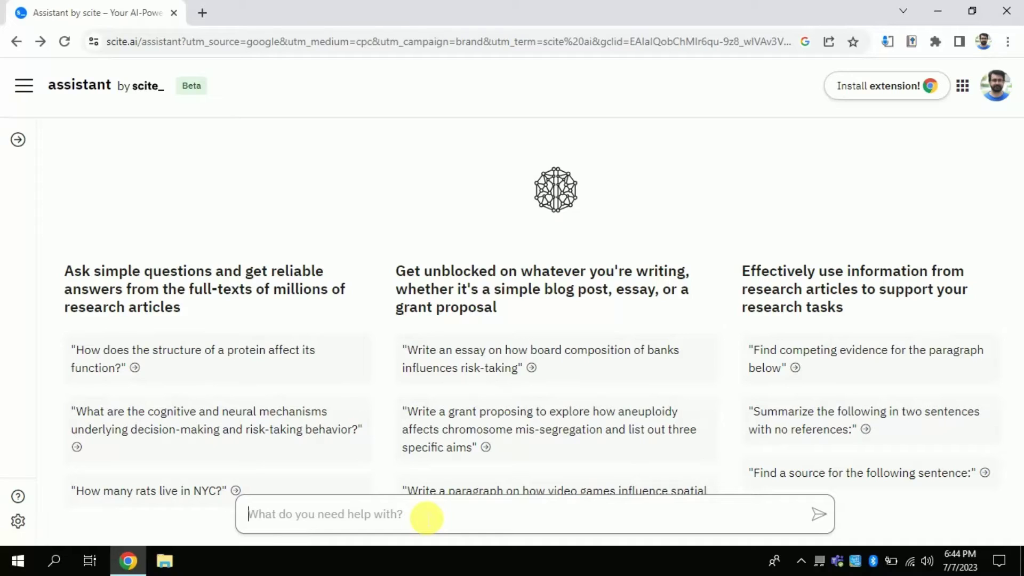
- Ask scite Assistant for a literature review on technology as a tool to improve students' learning outcomes
click(427, 517)
text(")
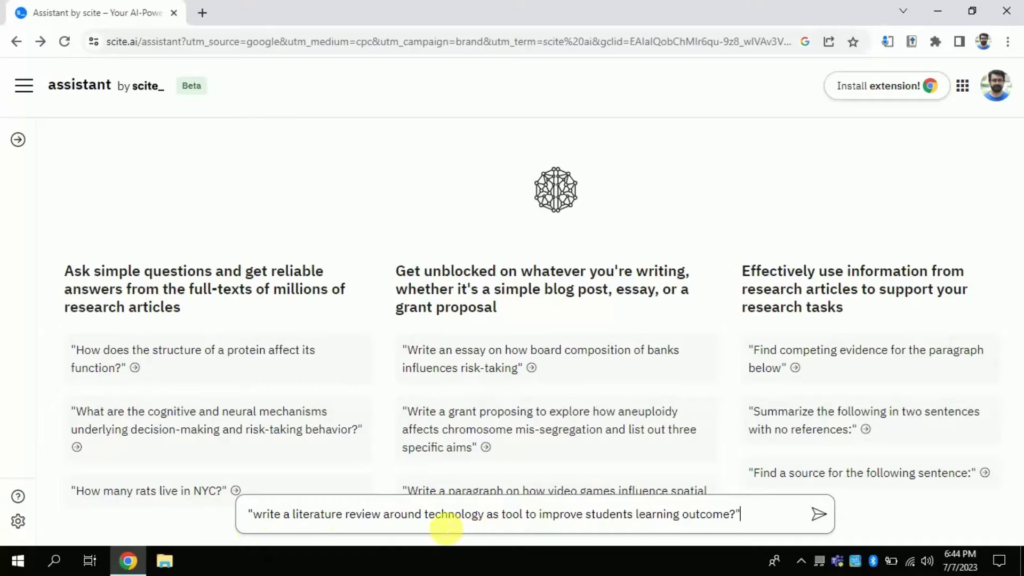
click(818, 514)
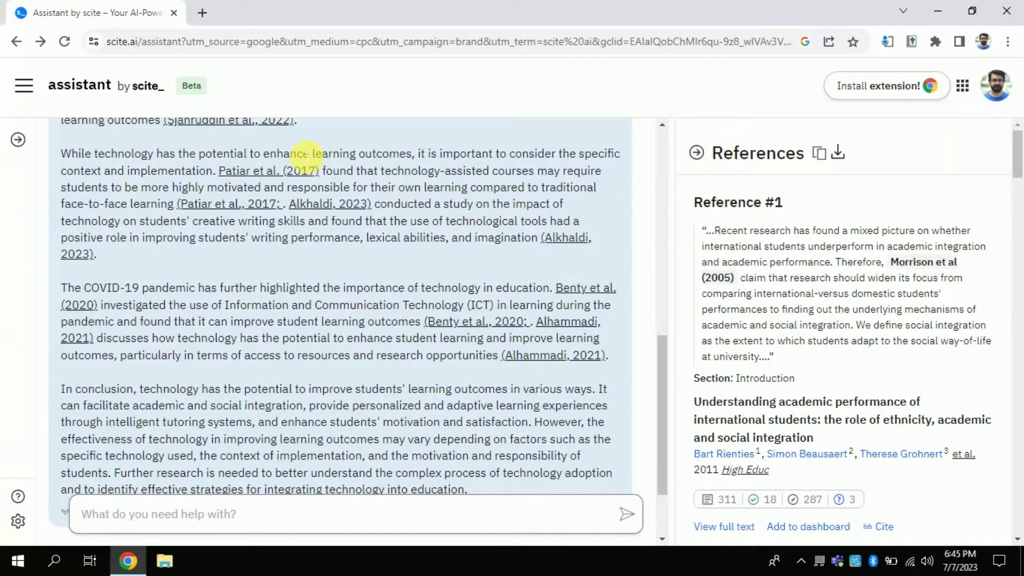
- Scroll through the literature review answer and select its opening sentences
scroll(570, 334, up, 10)
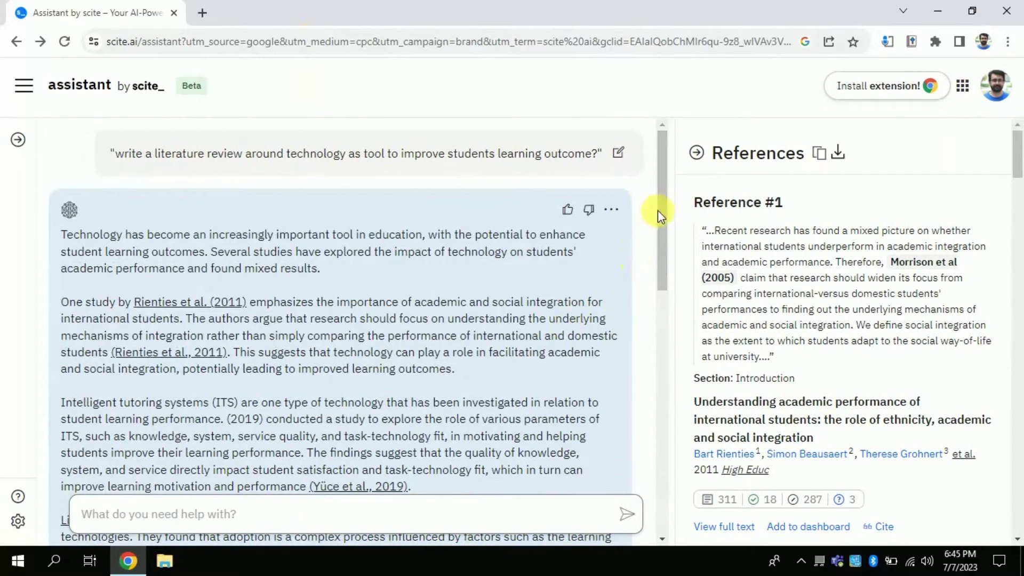
drag(659, 210, 669, 187)
drag(1018, 180, 1017, 142)
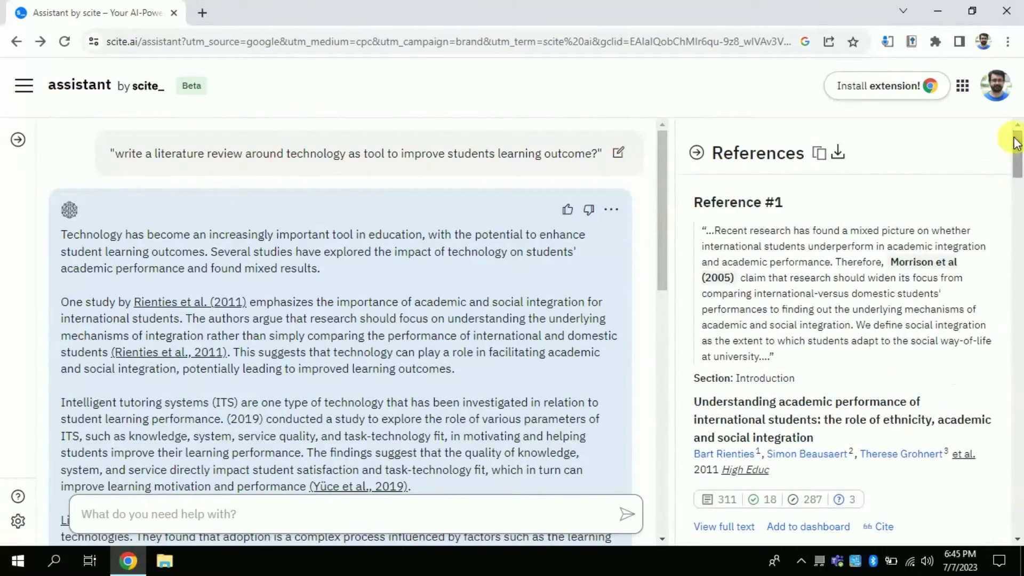
drag(80, 238, 298, 272)
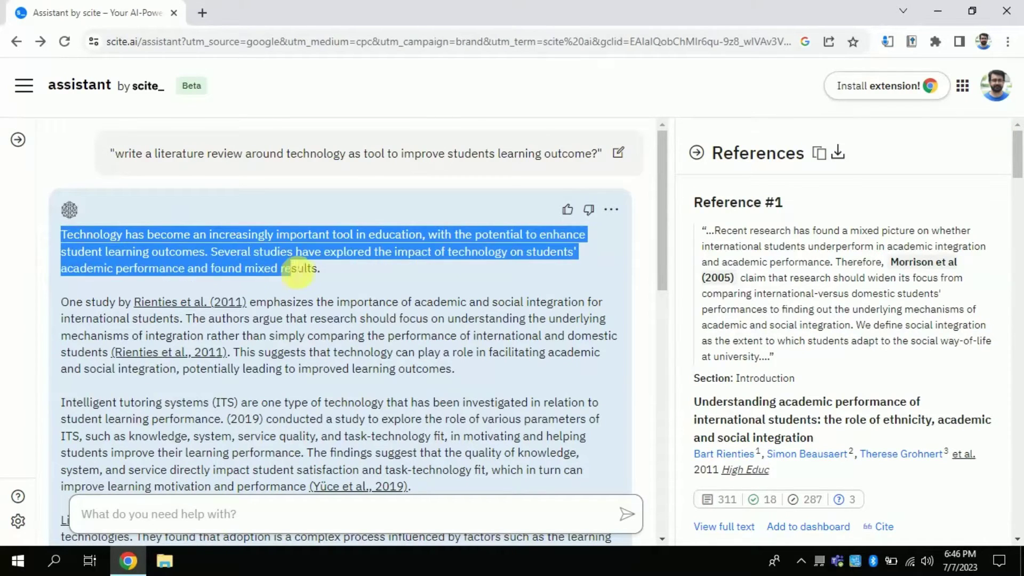
click(339, 271)
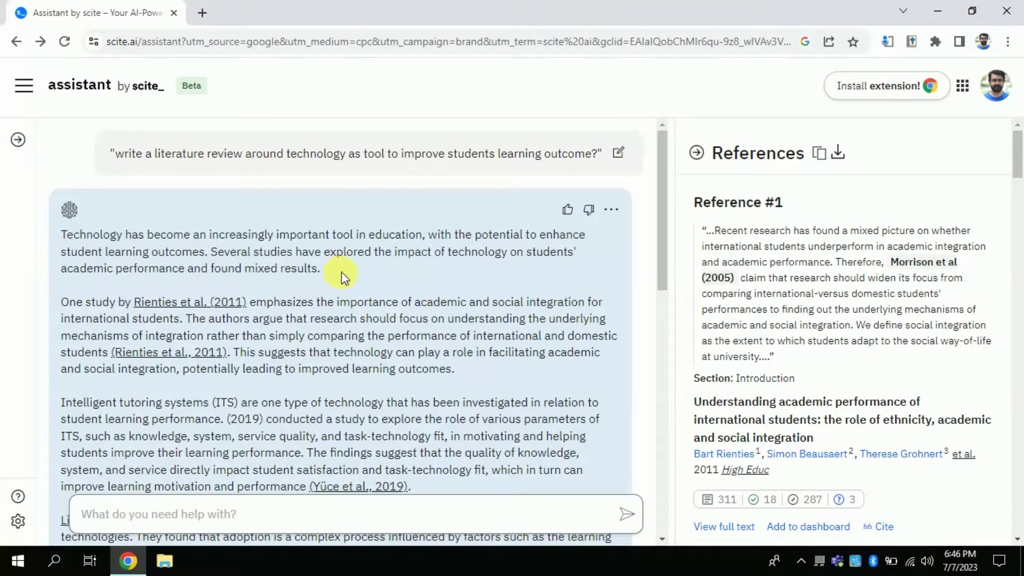
- Read the Rienties study and concluding passages, then preview the Rienties et al. (2011) citation card
drag(658, 229, 660, 260)
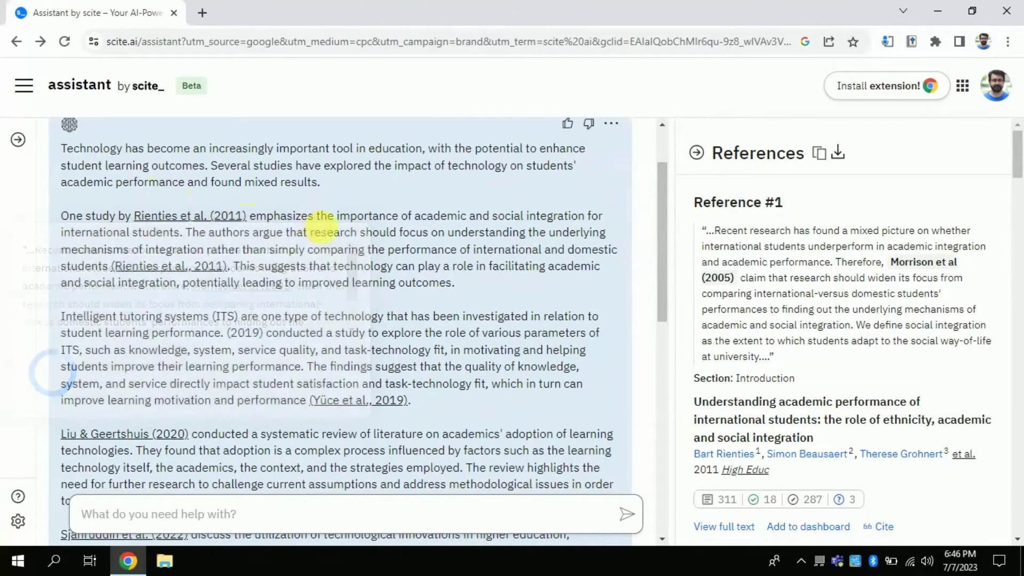
drag(265, 219, 602, 218)
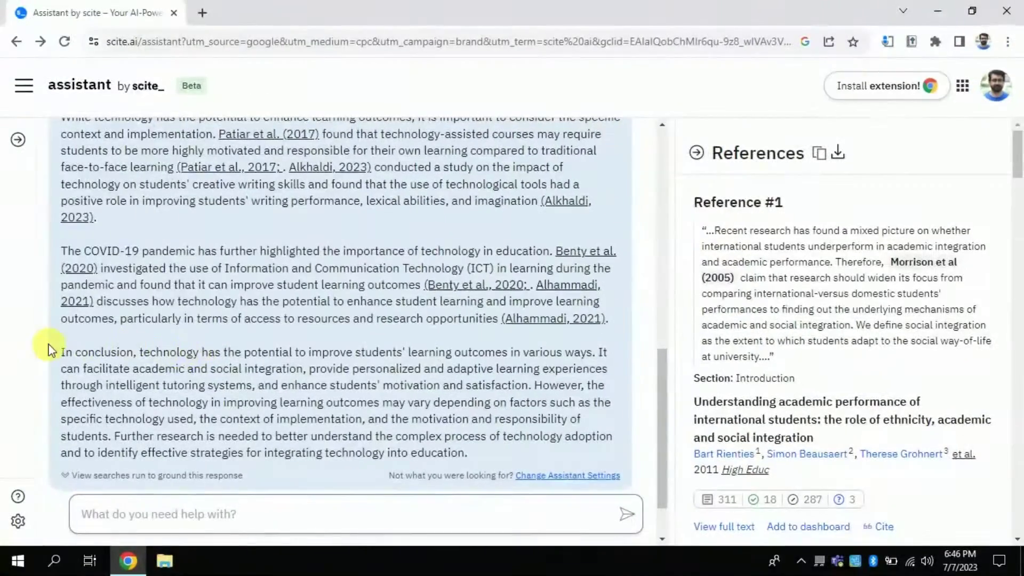
drag(60, 354, 430, 372)
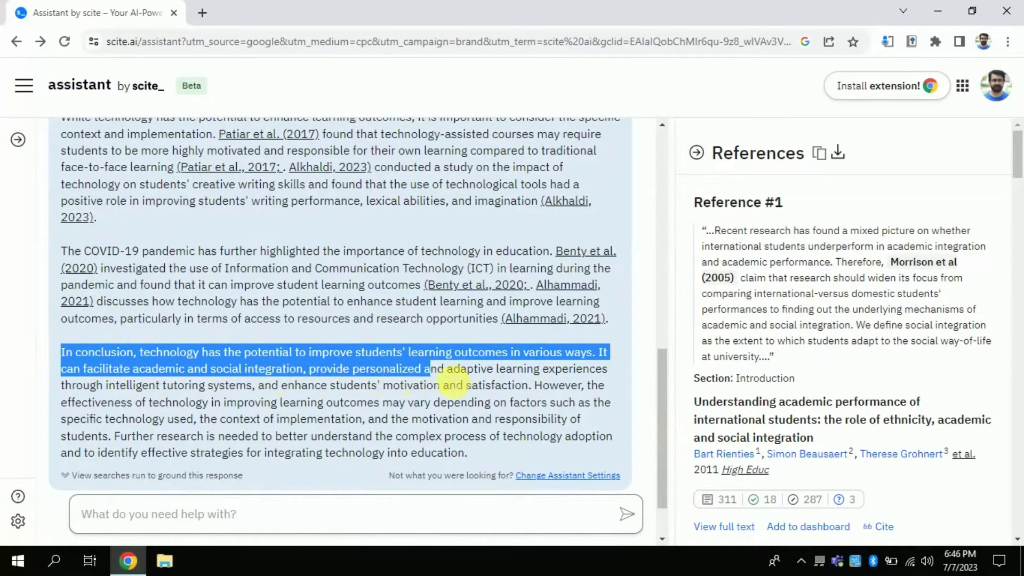
drag(427, 337, 430, 341)
click(429, 341)
drag(658, 245, 661, 175)
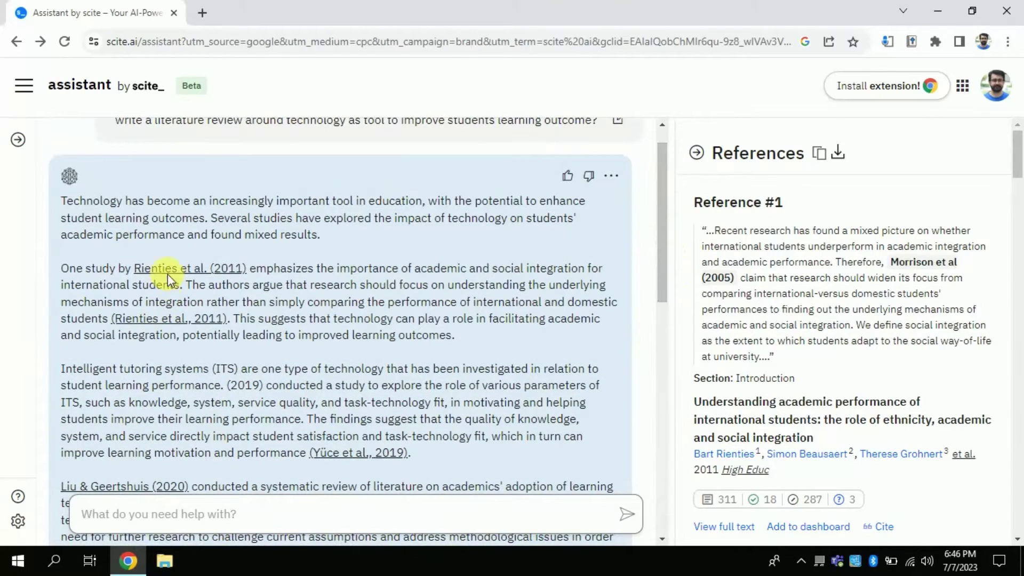
mouse_move(174, 279)
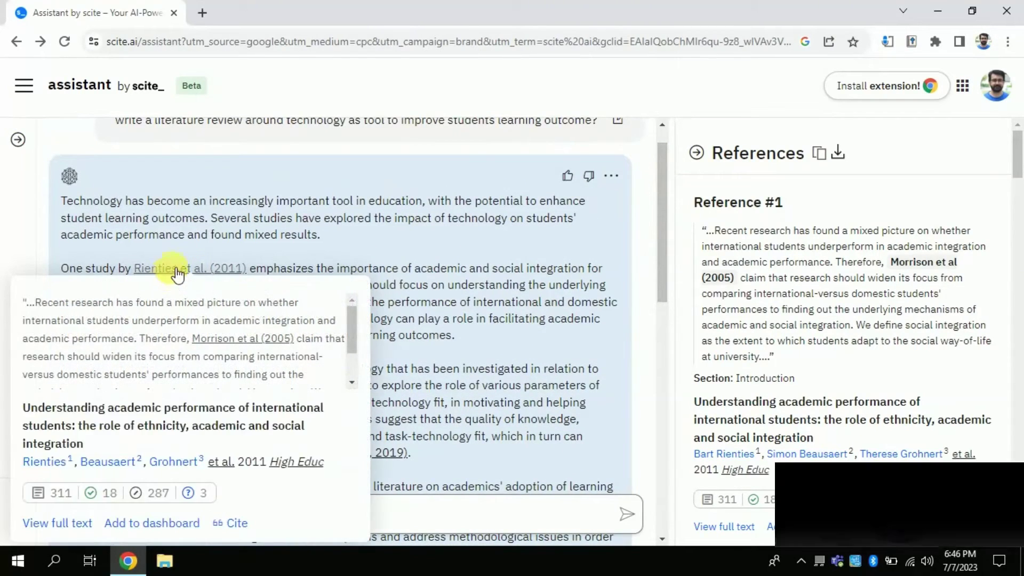
mouse_move(198, 269)
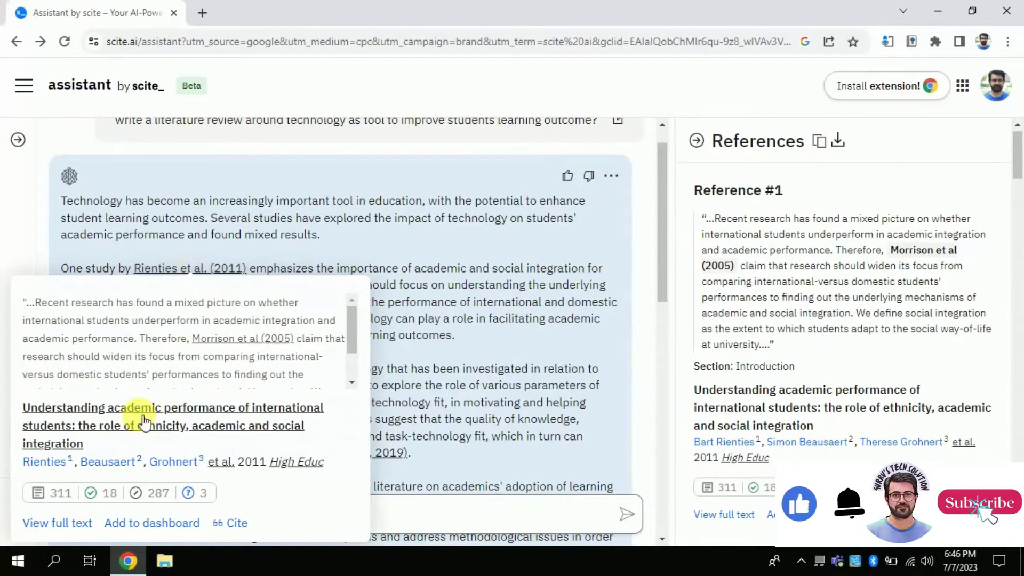
- Open the report for 'Understanding academic performance of international students' and expand its full abstract
click(111, 424)
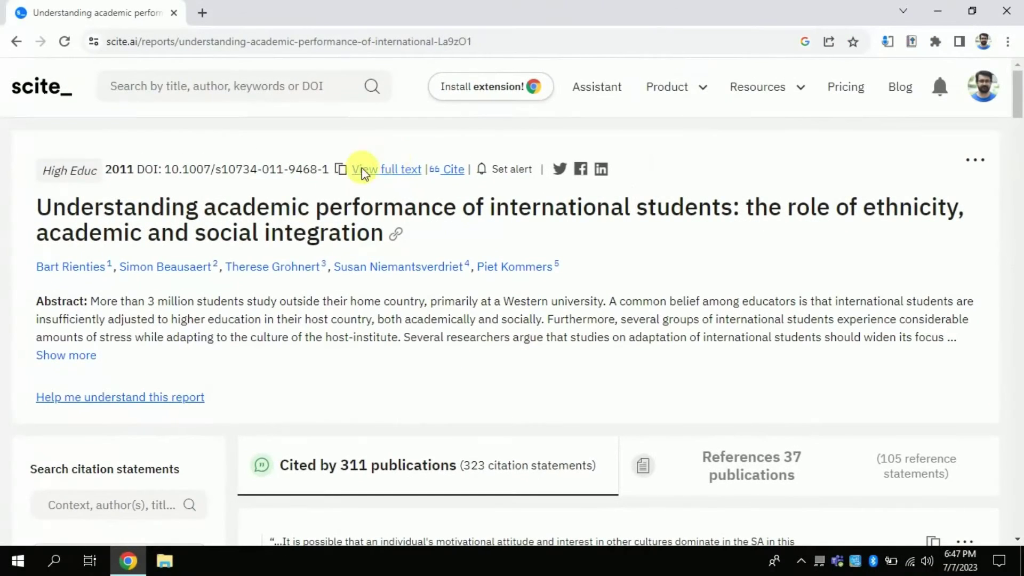
click(81, 355)
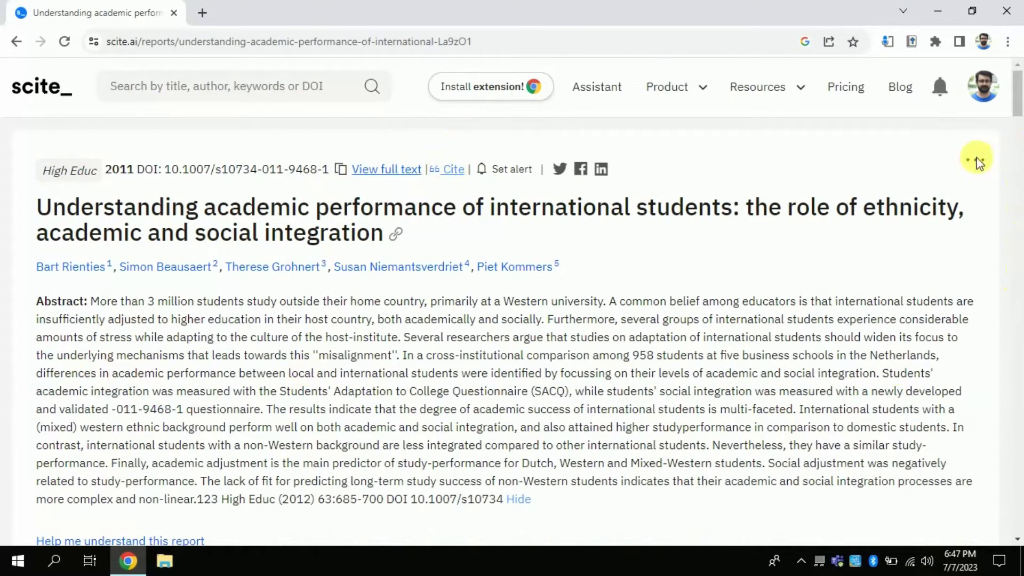
scroll(1019, 123, down, 3)
scroll(1018, 123, up, 3)
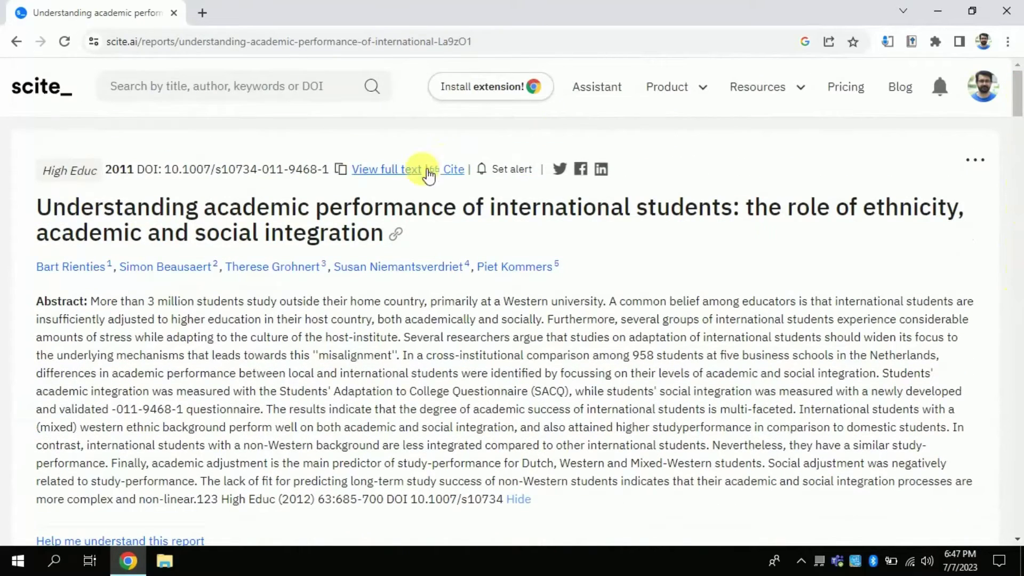
- View the paper's Springer Link full text in a new tab, then close it
click(392, 172)
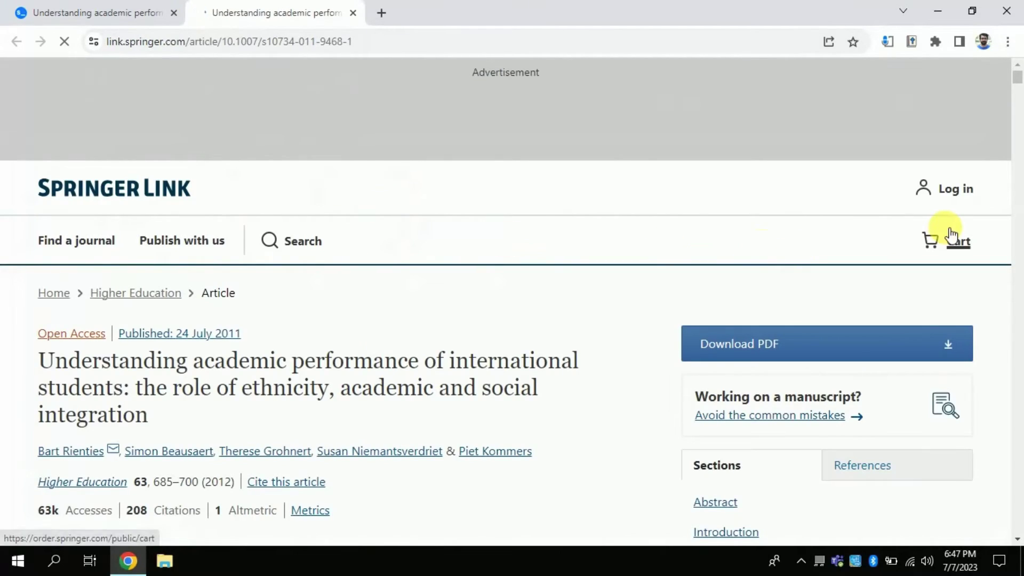
mouse_move(1020, 83)
mouse_down()
mouse_move(1019, 138)
mouse_move(1016, 80)
mouse_up()
click(70, 8)
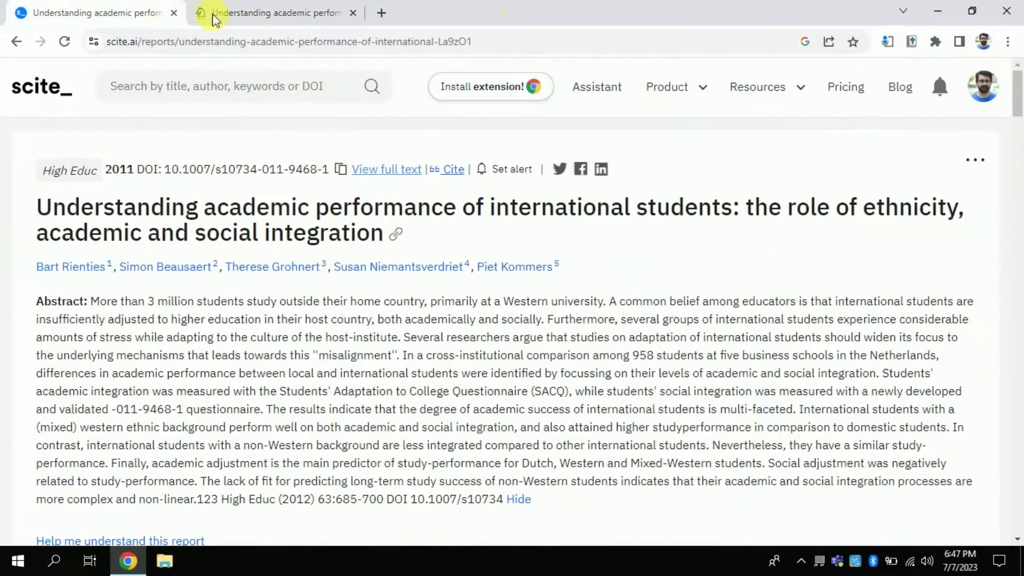
click(353, 13)
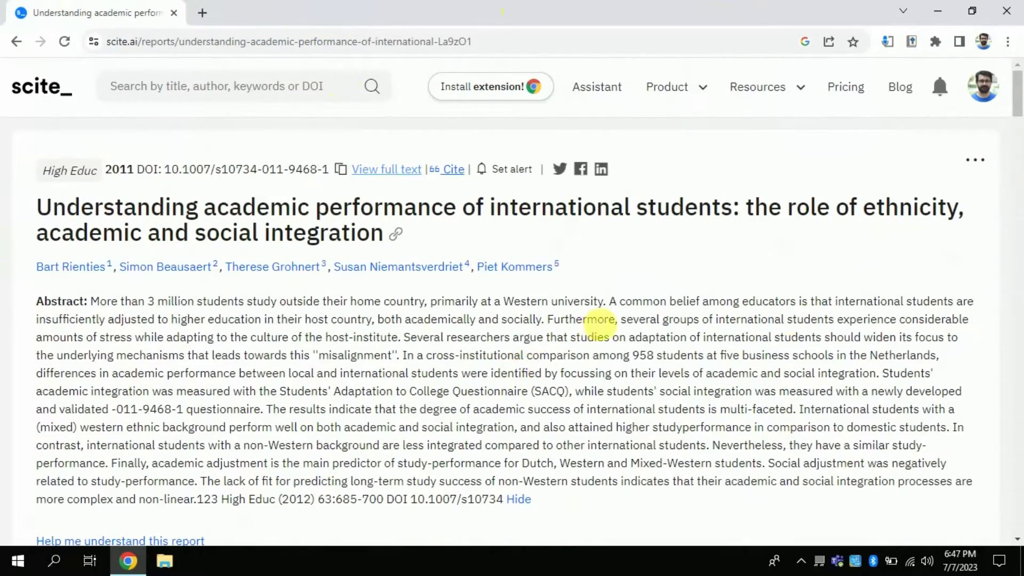
- Check the 'Cited by 311 publications' help, then switch to 'References 37 publications'
drag(1015, 94, 1019, 148)
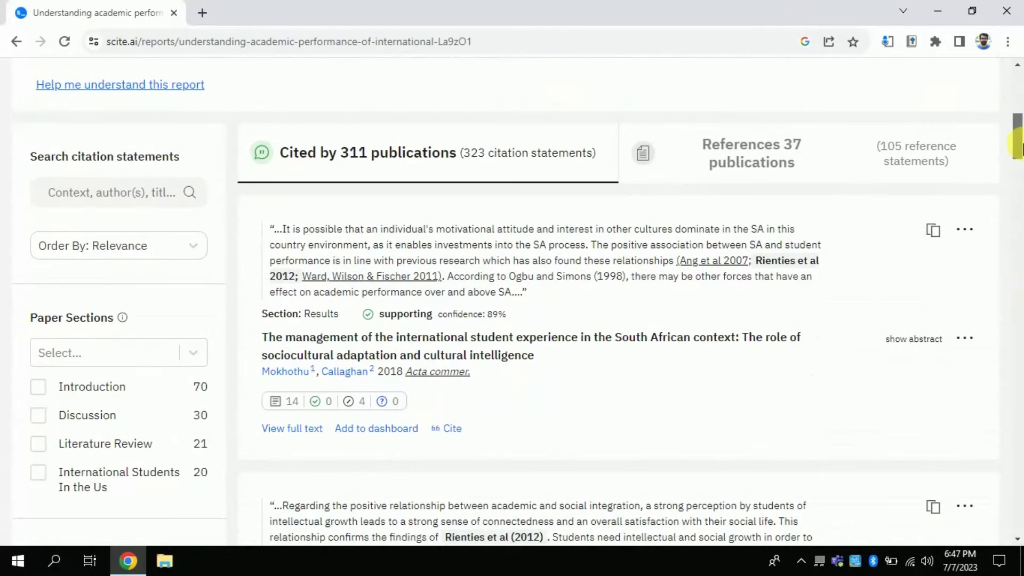
mouse_move(322, 144)
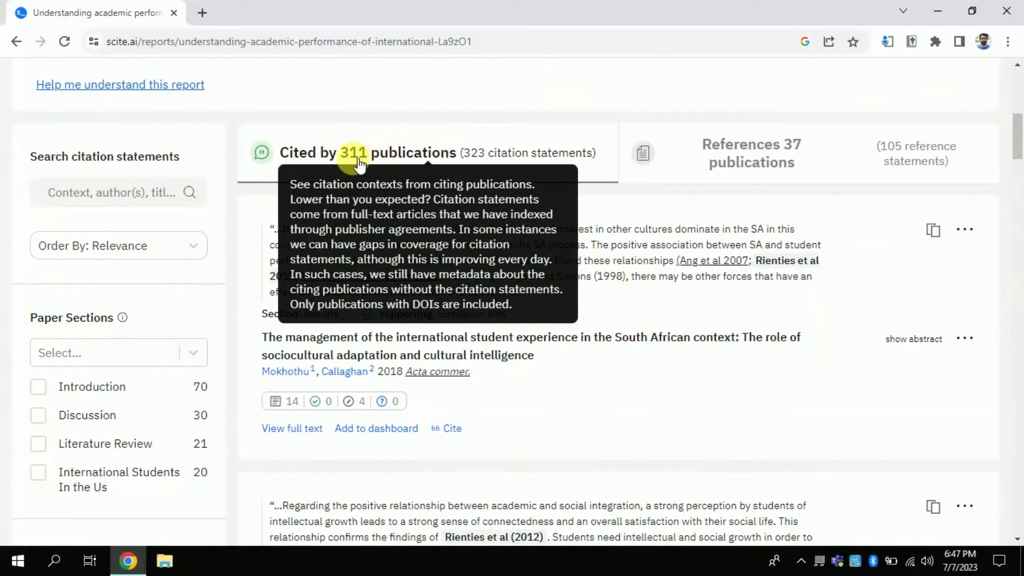
drag(1017, 145, 1018, 155)
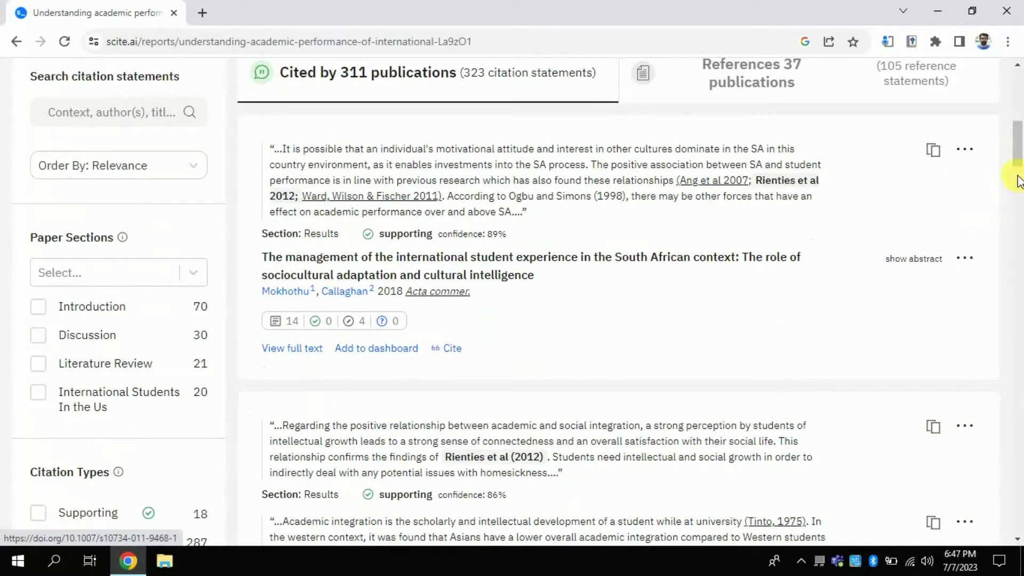
drag(1018, 154, 1018, 129)
click(832, 340)
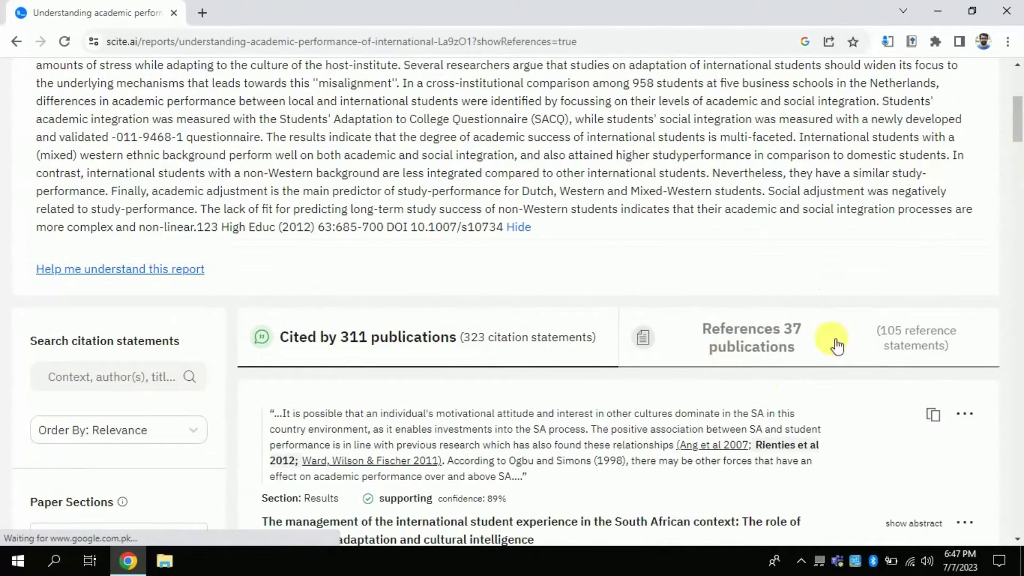
- Return to 'Cited by 311 publications' and select a Rienties et al (2012) mention in a citation statement
mouse_move(1019, 144)
mouse_down()
mouse_move(1019, 278)
mouse_move(1019, 139)
mouse_move(1019, 152)
mouse_up()
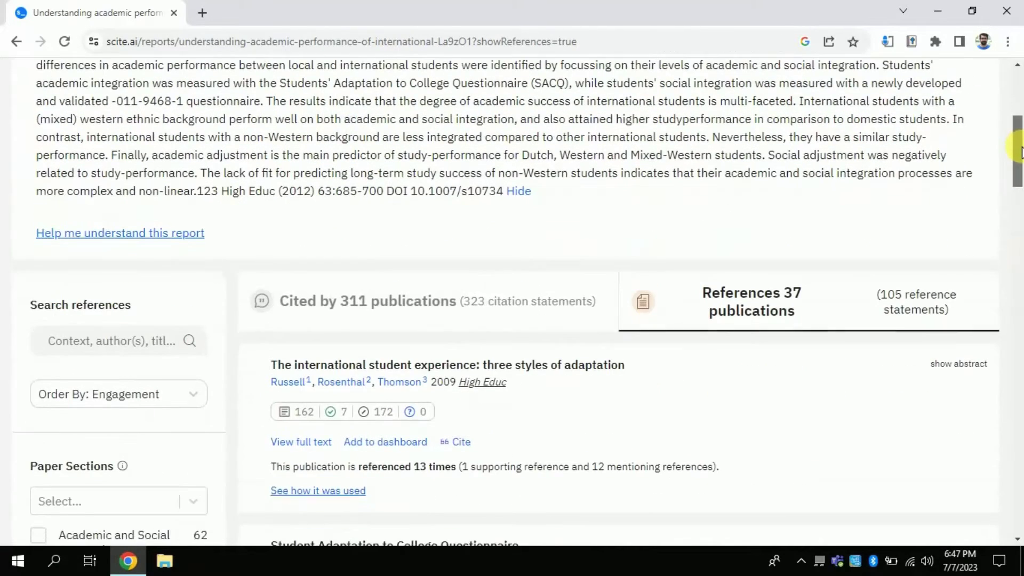
click(914, 302)
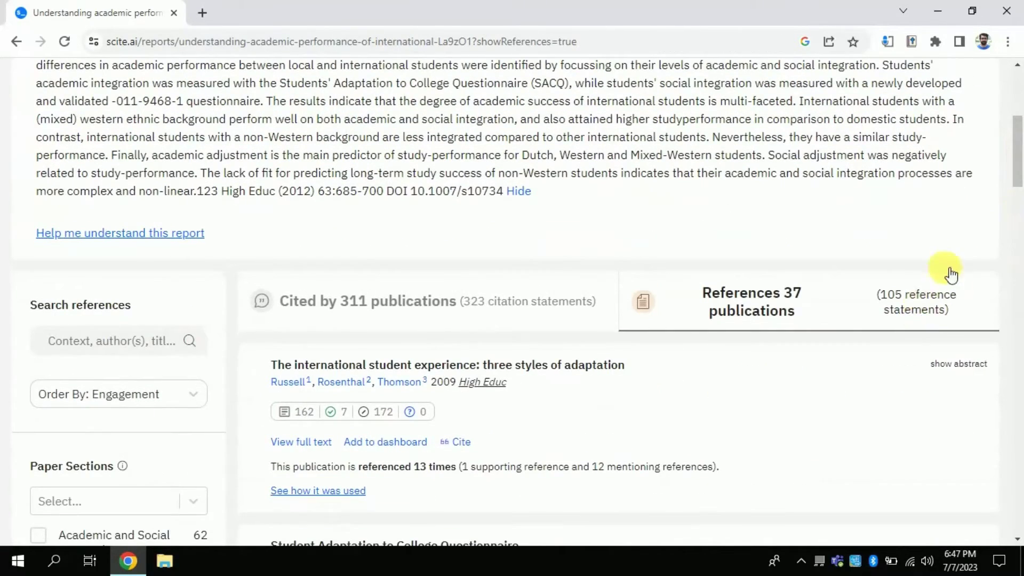
drag(1019, 131, 1018, 161)
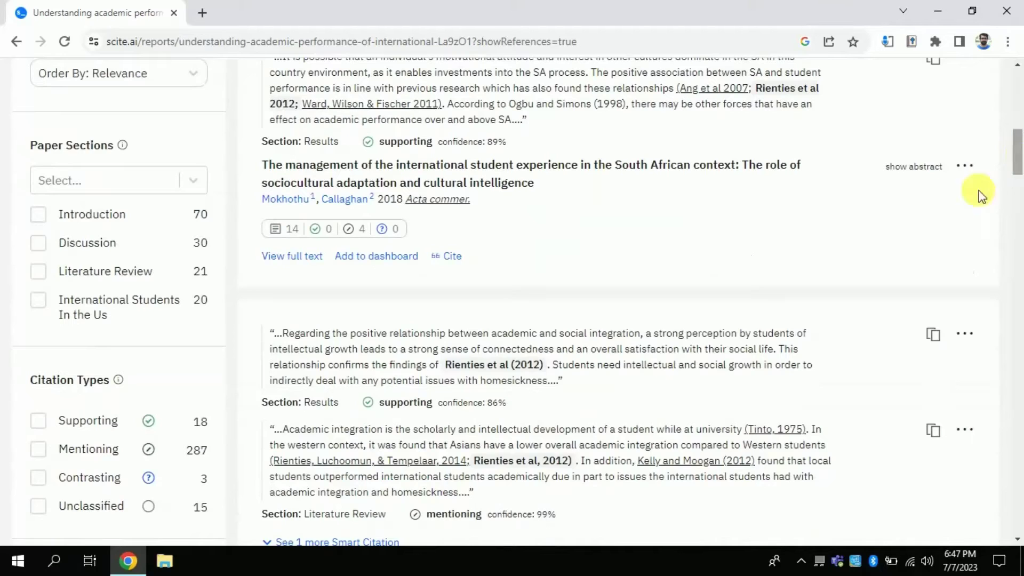
drag(445, 365, 533, 367)
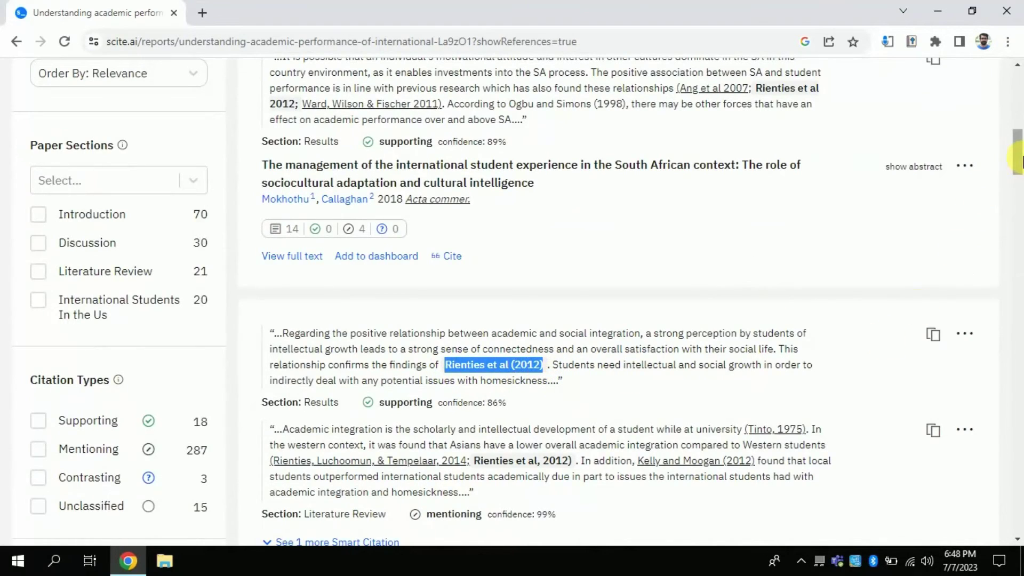
drag(1017, 136, 1017, 162)
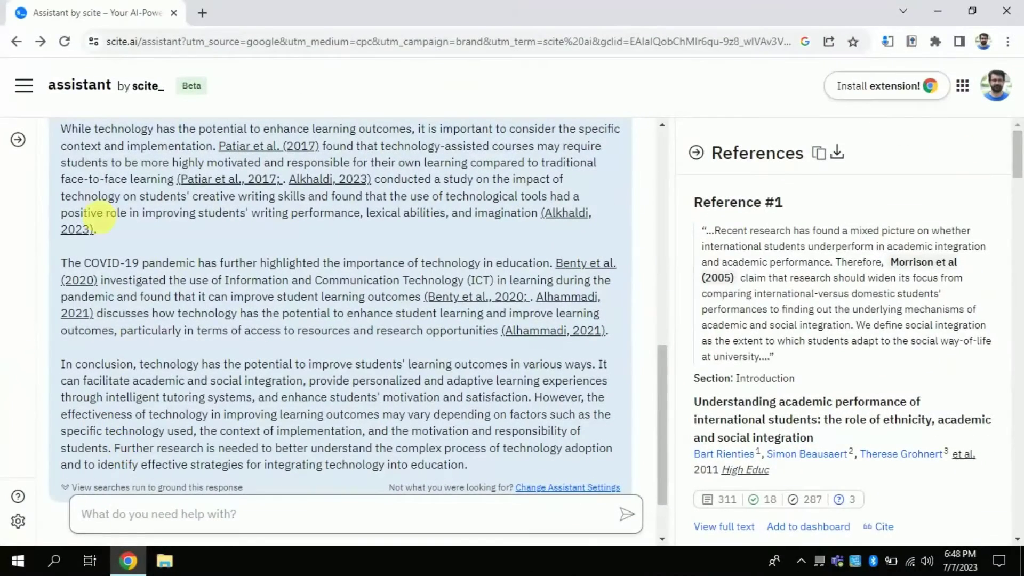
- Ask the follow-up 'What other factors effects students learning outcomes?'
click(122, 515)
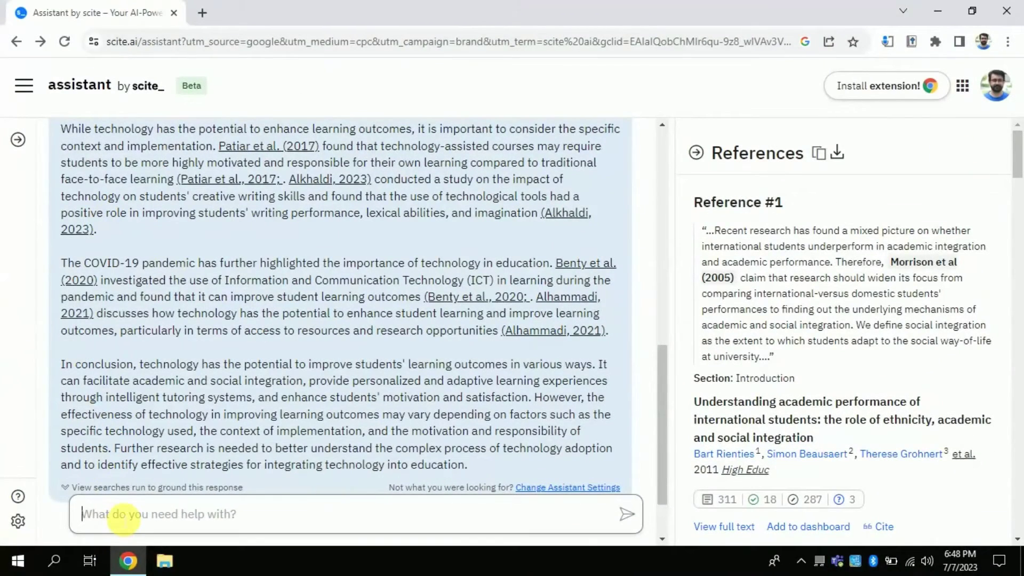
text(")
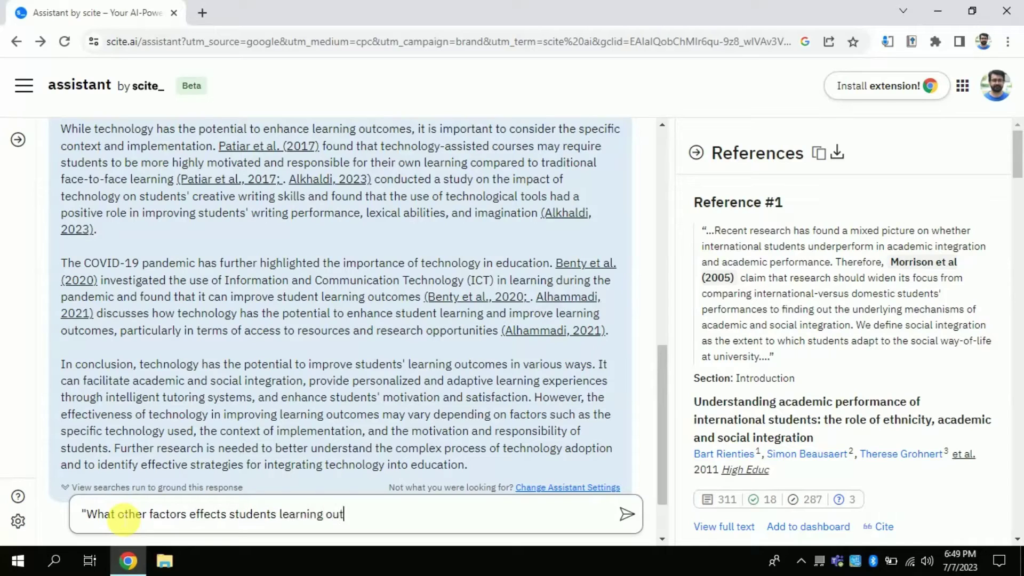
click(627, 513)
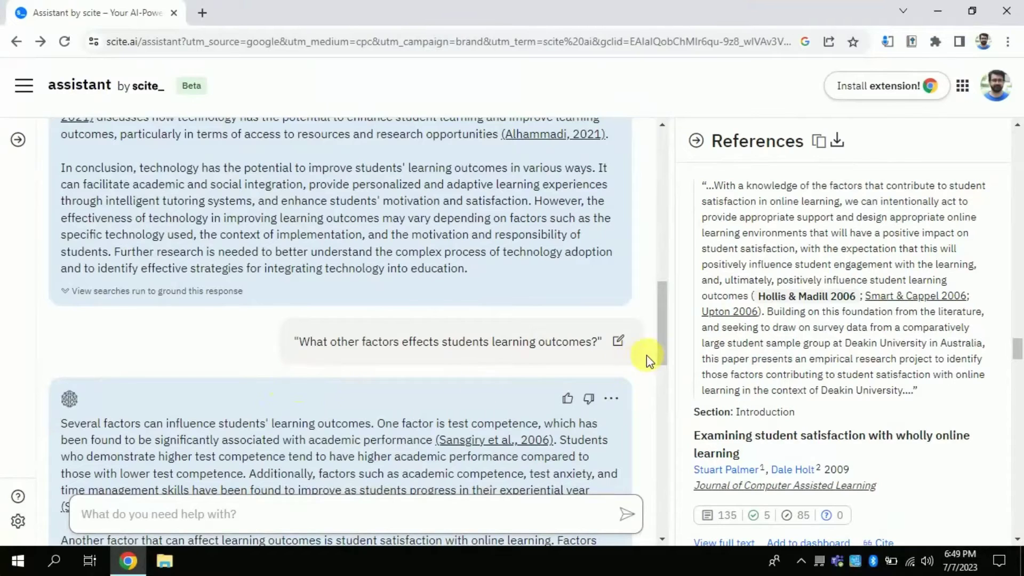
- Read down the answer, highlighting the test-competence and online-learning-satisfaction phrases
drag(659, 352, 654, 394)
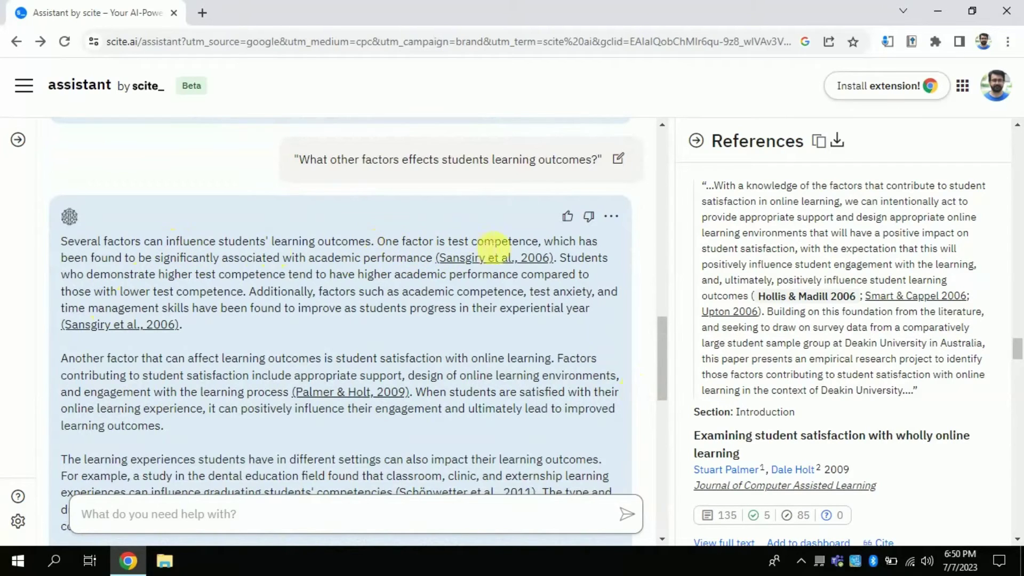
drag(448, 243, 414, 260)
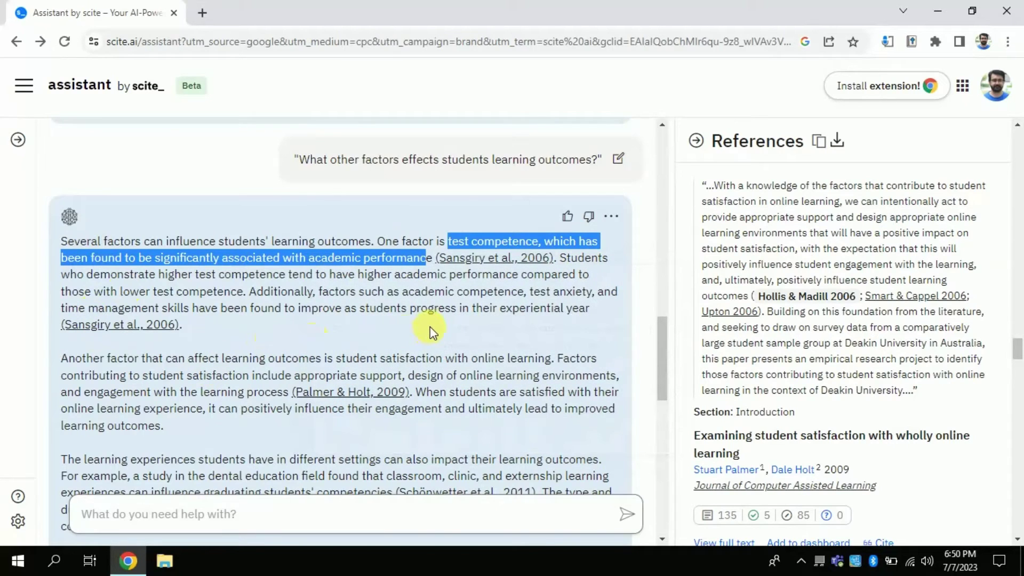
drag(661, 336, 664, 371)
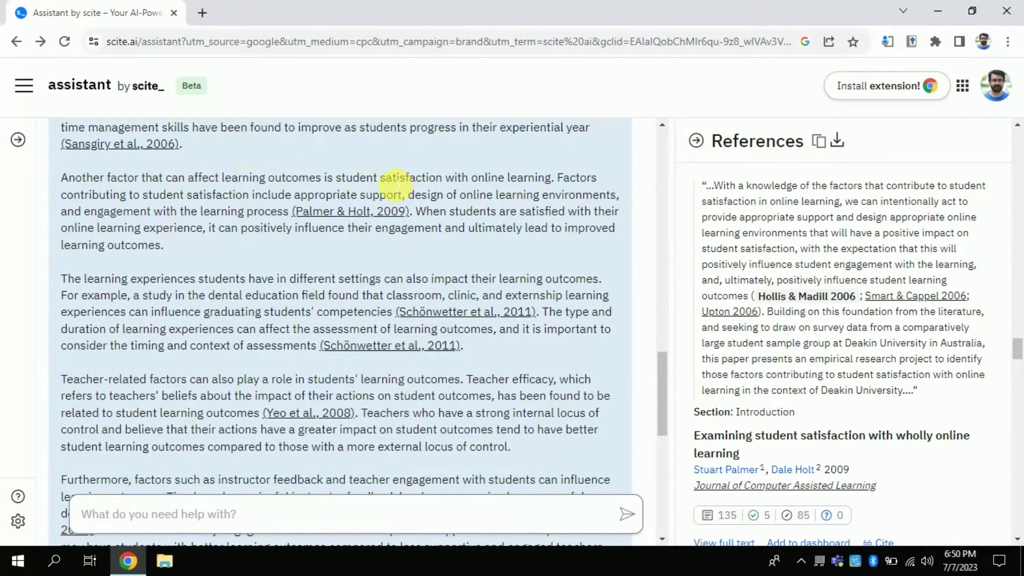
drag(380, 179, 555, 180)
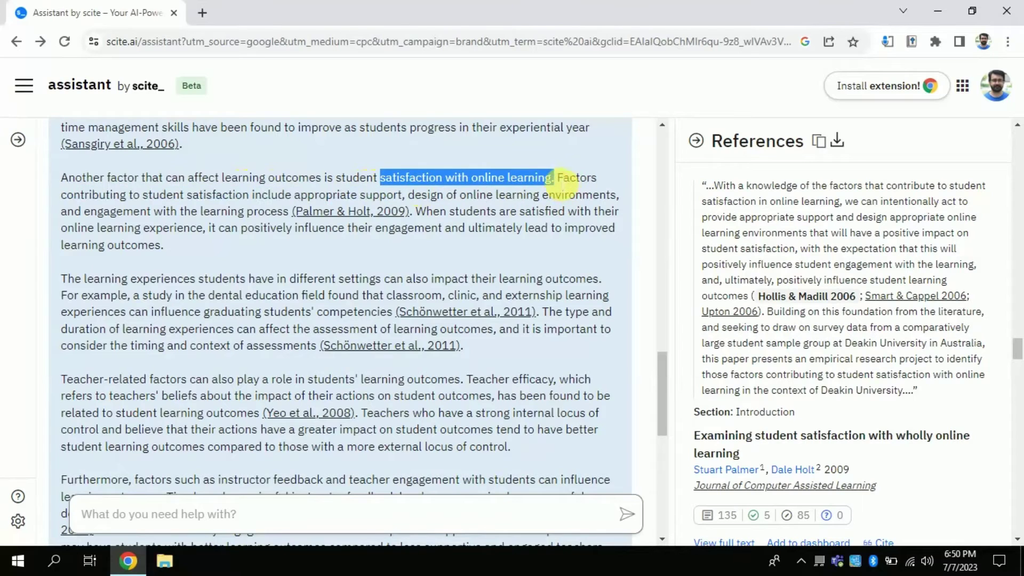
drag(661, 365, 663, 390)
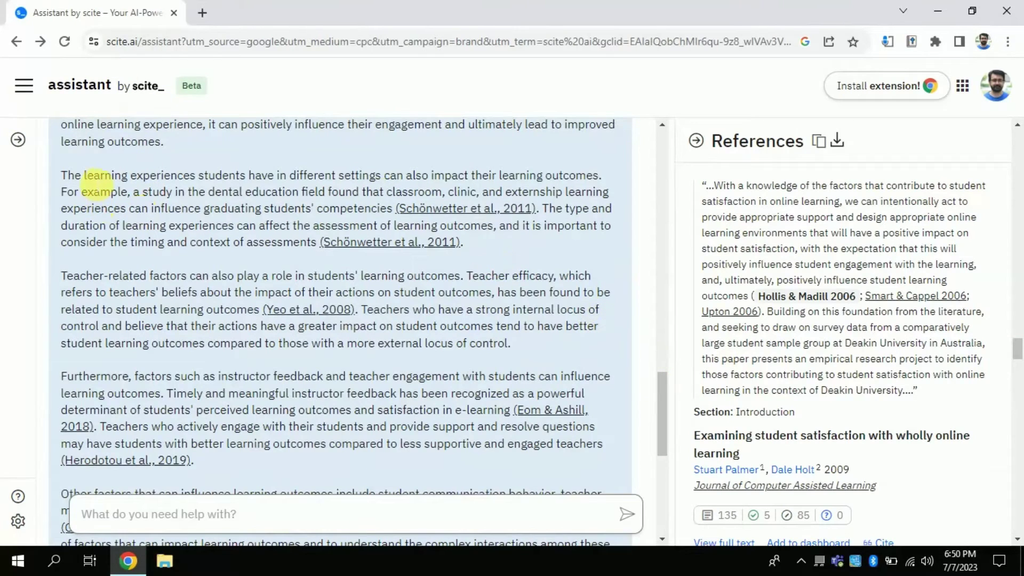
- Highlight the learning-experiences and learning-motivation passages, then show the Ulfa & Fatawi, 2021 reference card
drag(84, 176, 251, 181)
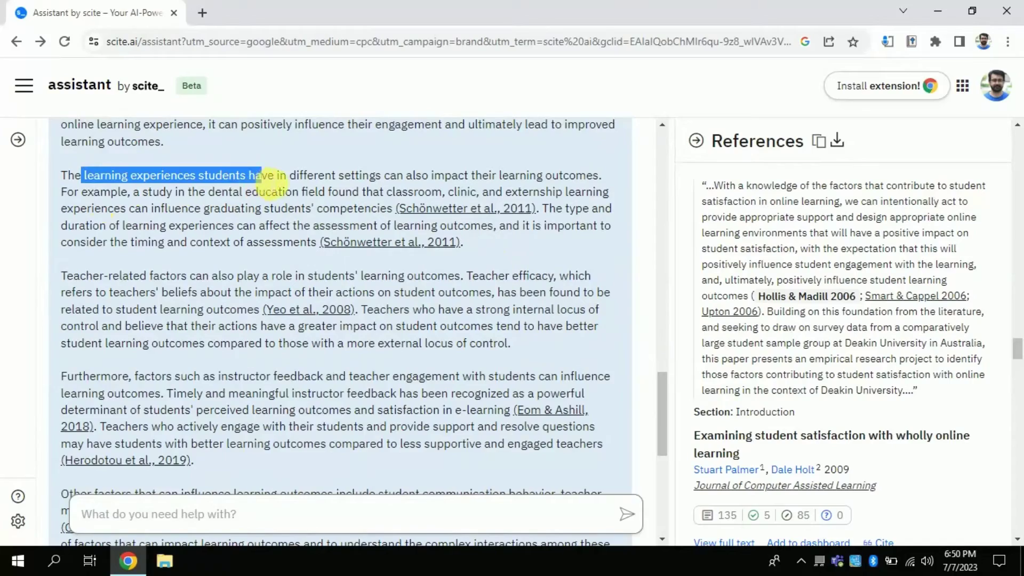
drag(662, 404, 659, 448)
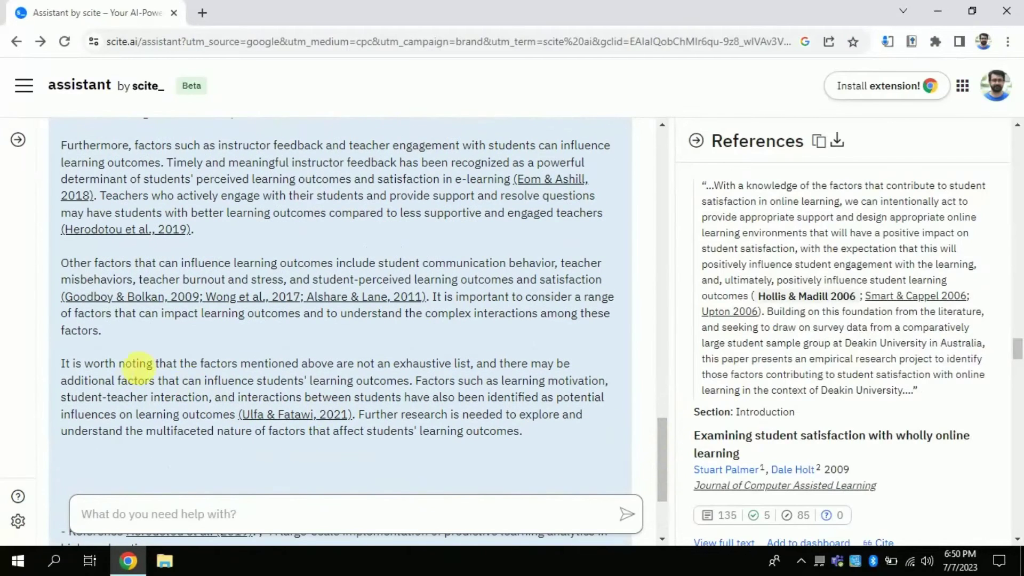
drag(501, 380, 236, 414)
click(260, 356)
mouse_move(293, 415)
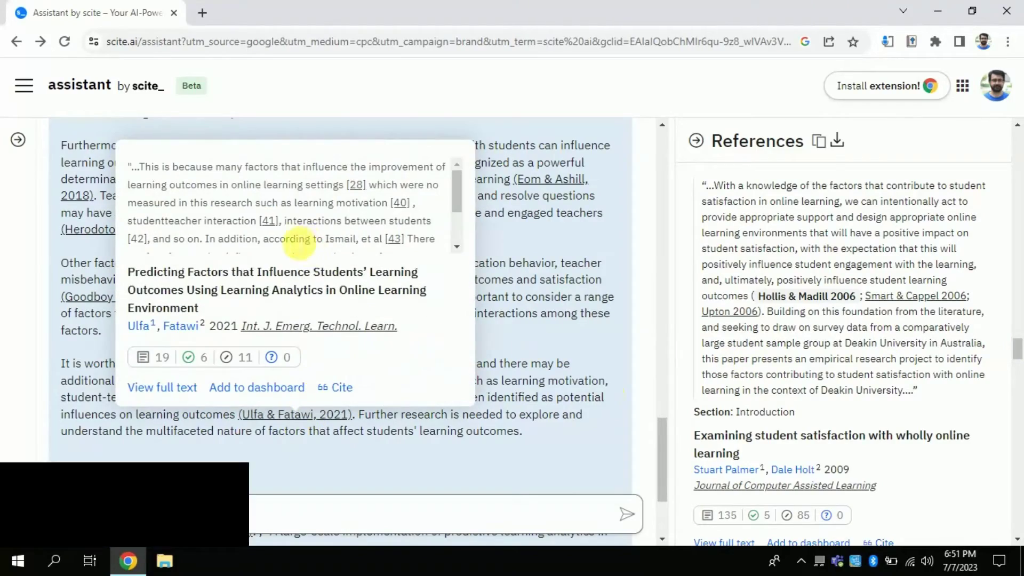
- Scroll up to the References list and copy all the references
scroll(1017, 347, up, 1)
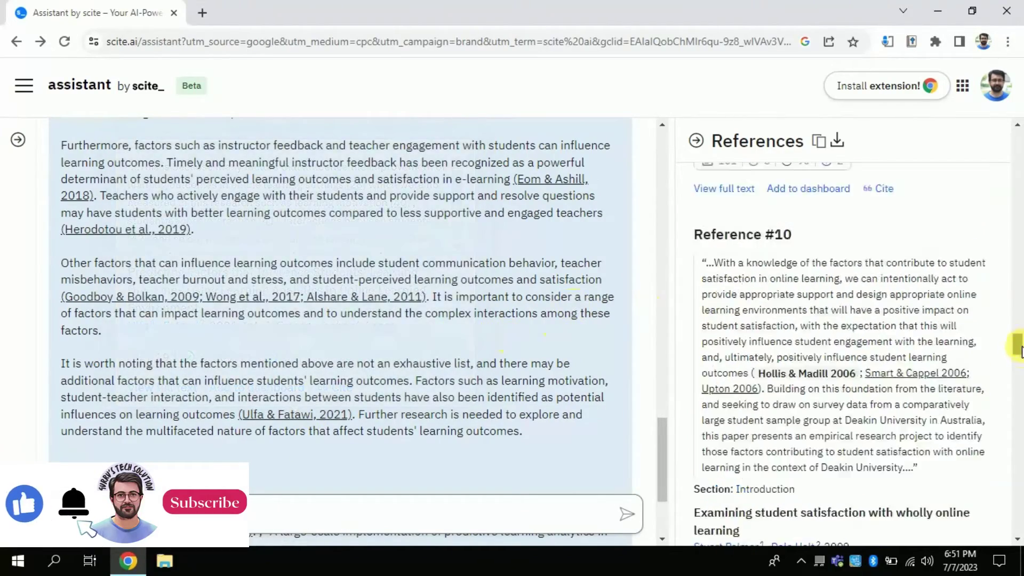
scroll(1017, 346, up, 1)
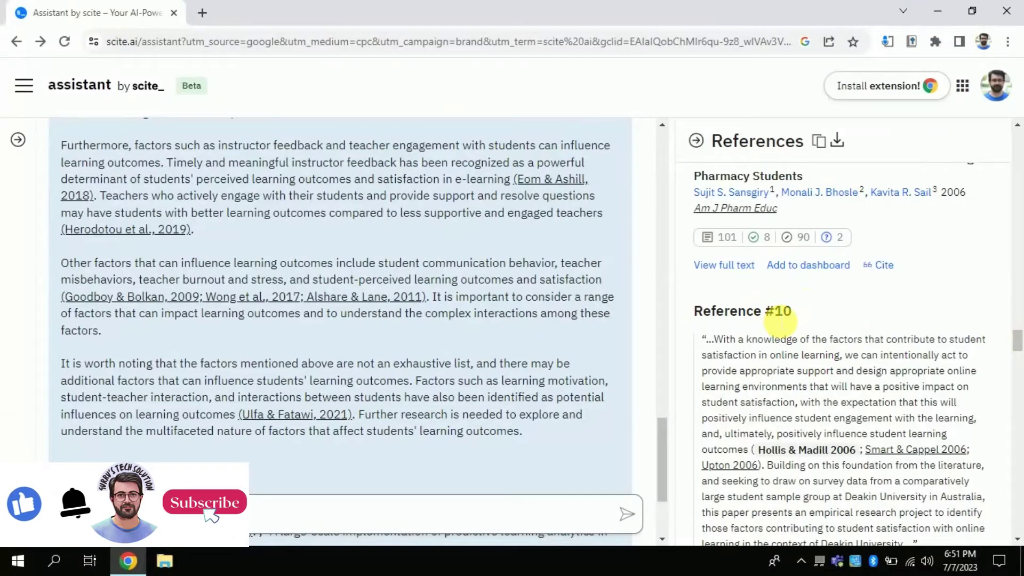
click(820, 143)
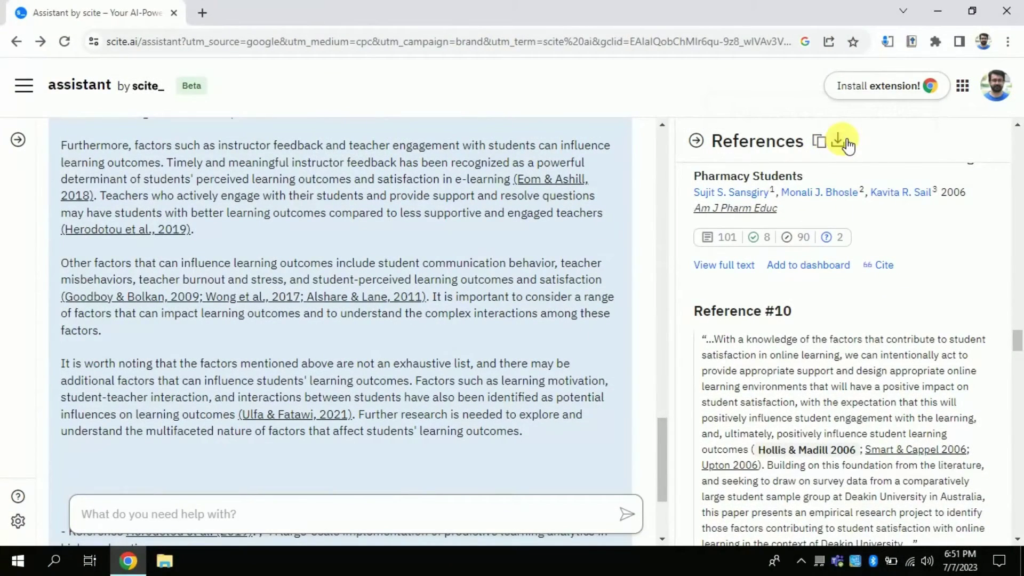
- Check the reference export formats (CSV, BibTeX, RIS), then scroll the lists back up
click(845, 142)
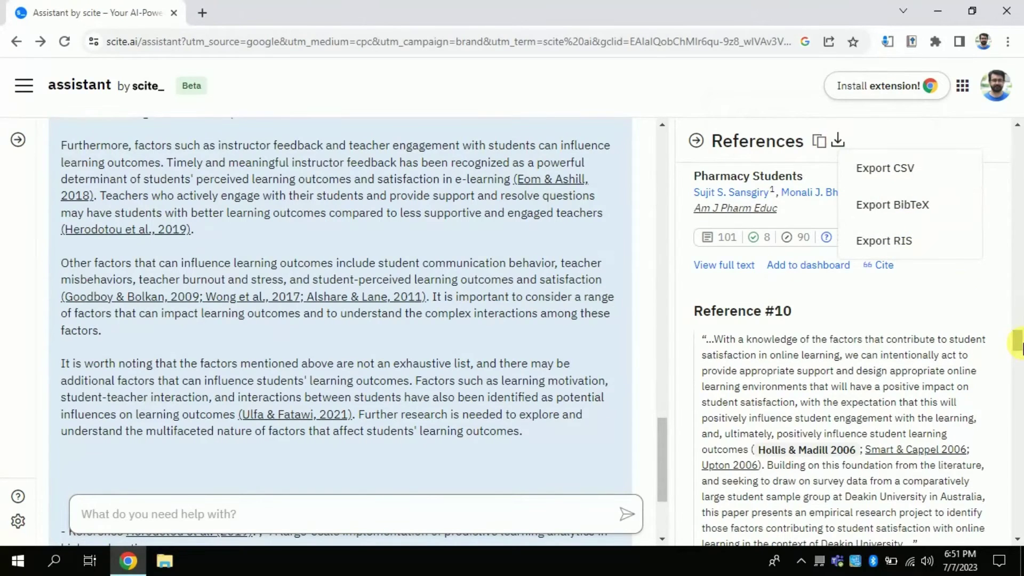
drag(1019, 343, 1011, 260)
click(1016, 208)
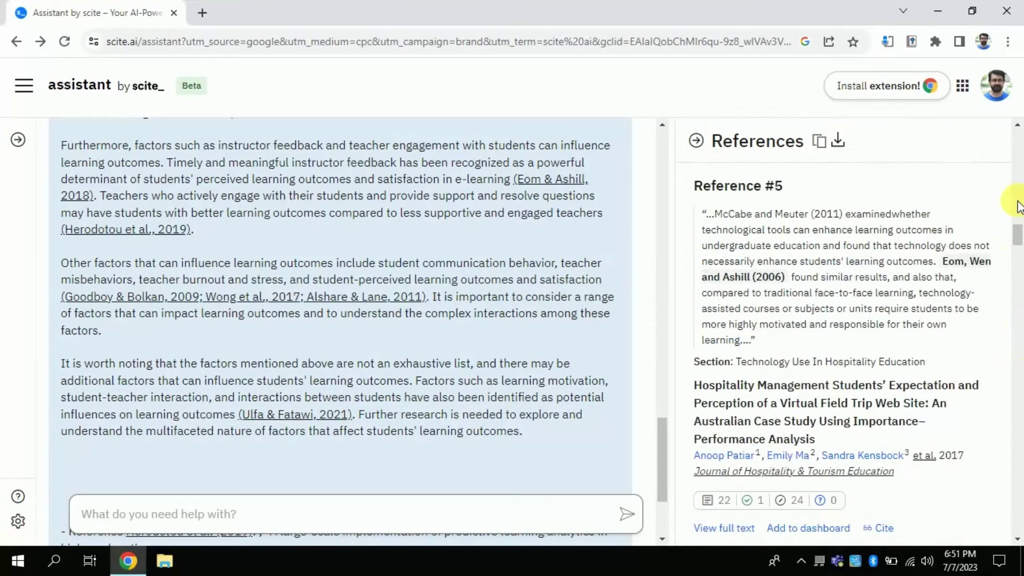
drag(1019, 224, 1015, 133)
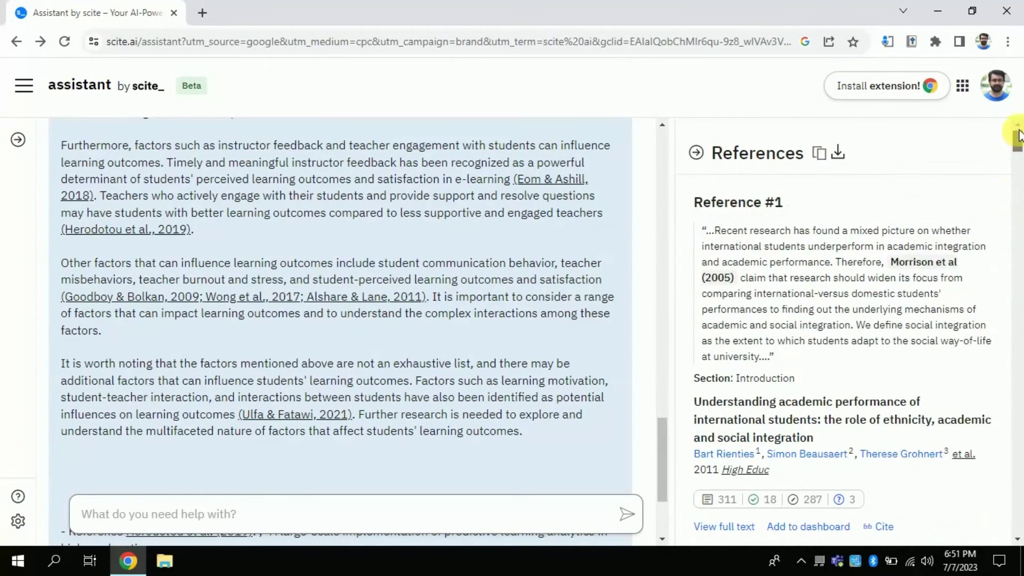
drag(665, 453, 663, 163)
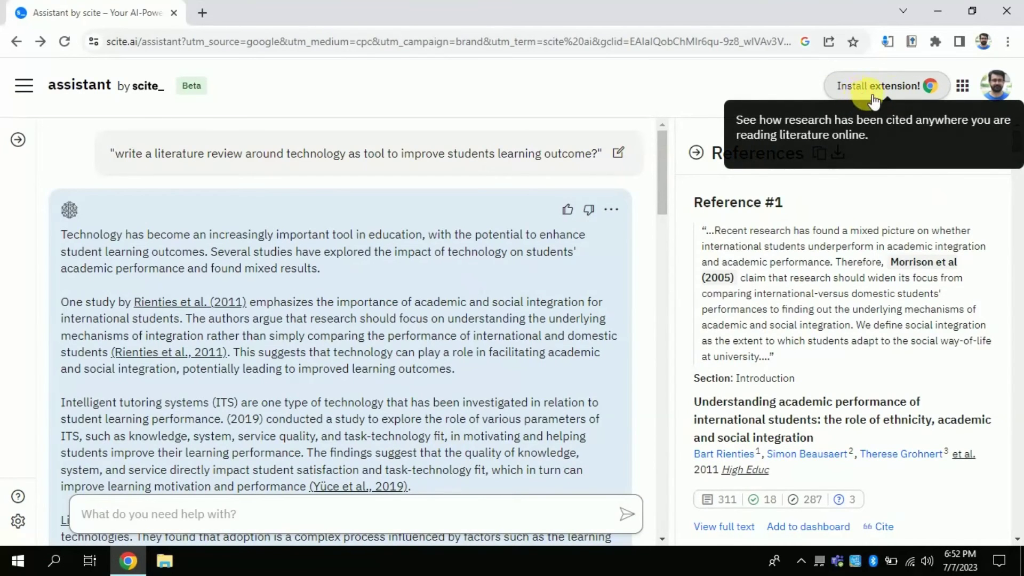
- Install the Scite extension (70,000 users) from its Chrome Web Store page
click(853, 86)
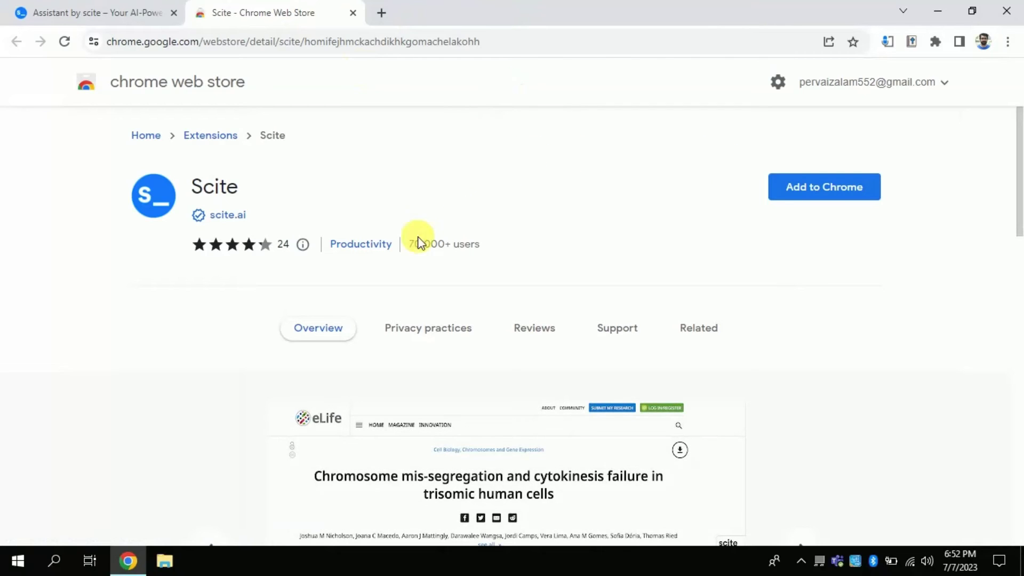
drag(408, 249, 434, 251)
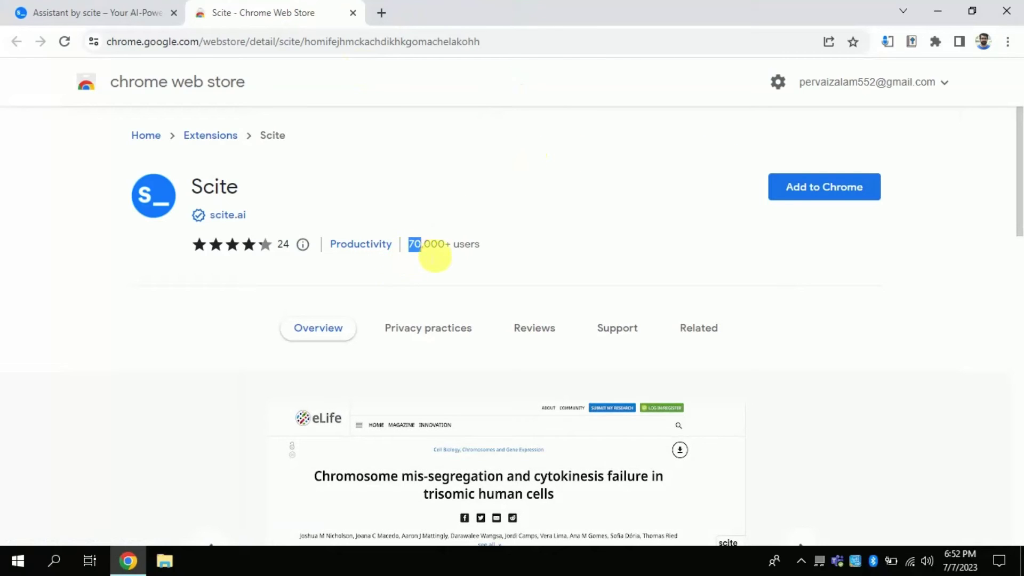
click(610, 265)
mouse_move(1016, 217)
mouse_down()
mouse_move(1017, 404)
mouse_move(1017, 202)
mouse_up()
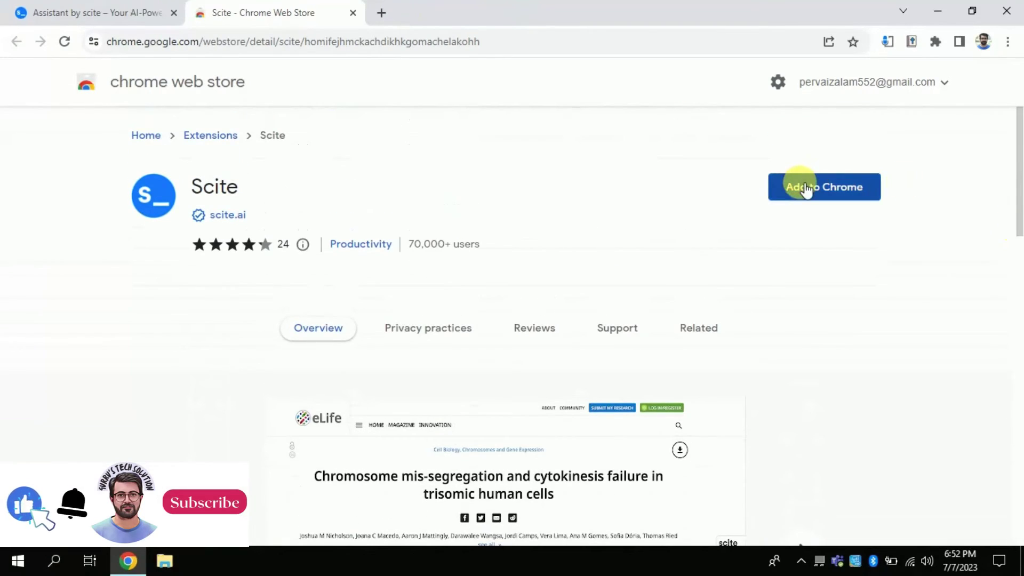
click(805, 186)
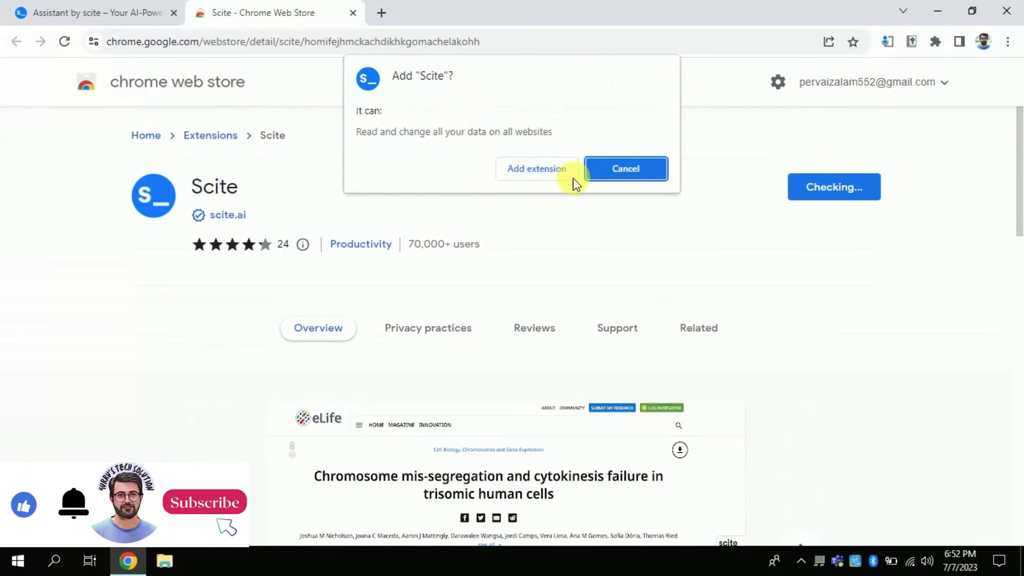
click(521, 176)
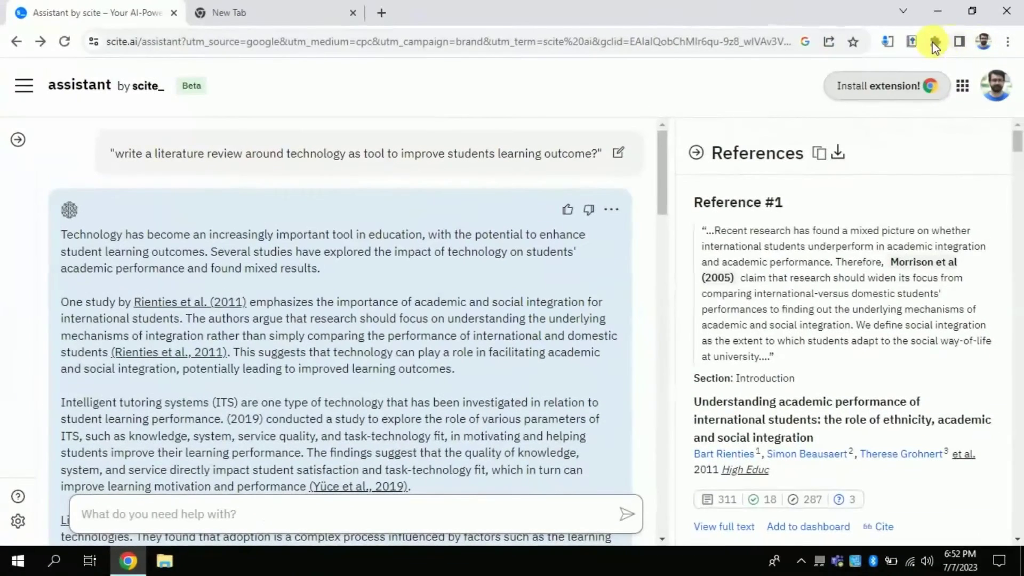
- Pin the Scite extension to the Chrome toolbar from the Extensions menu
click(935, 41)
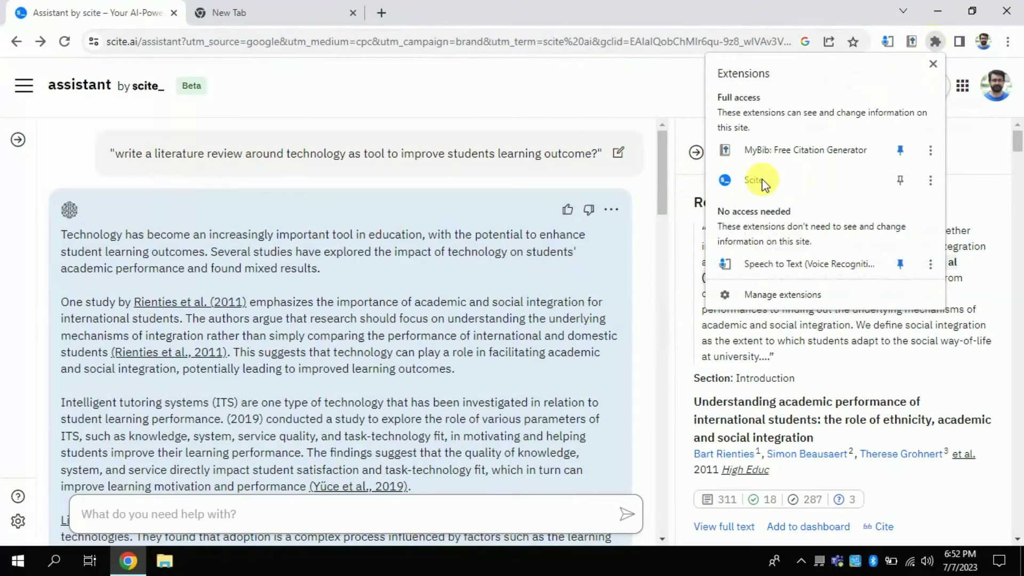
click(900, 182)
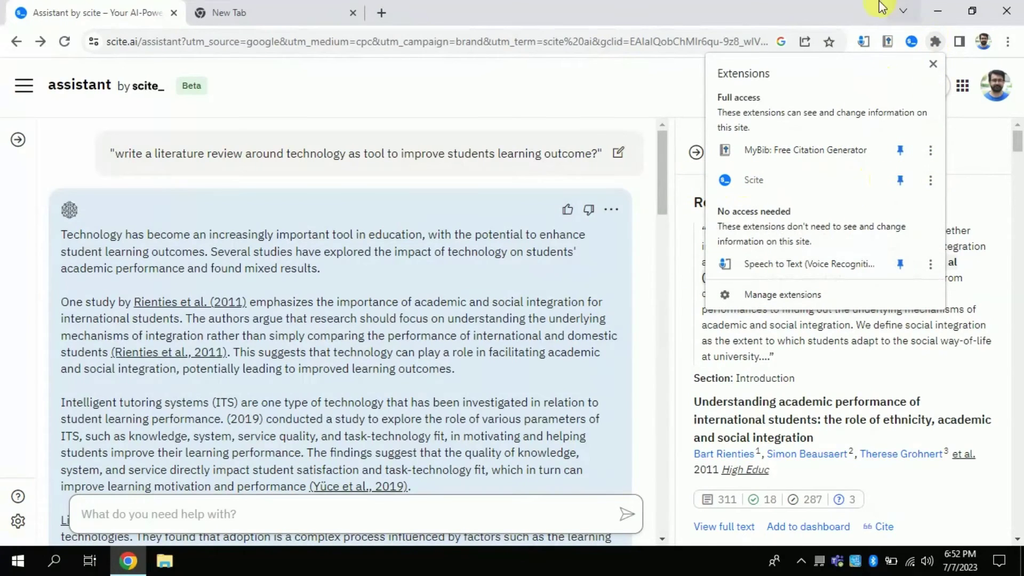